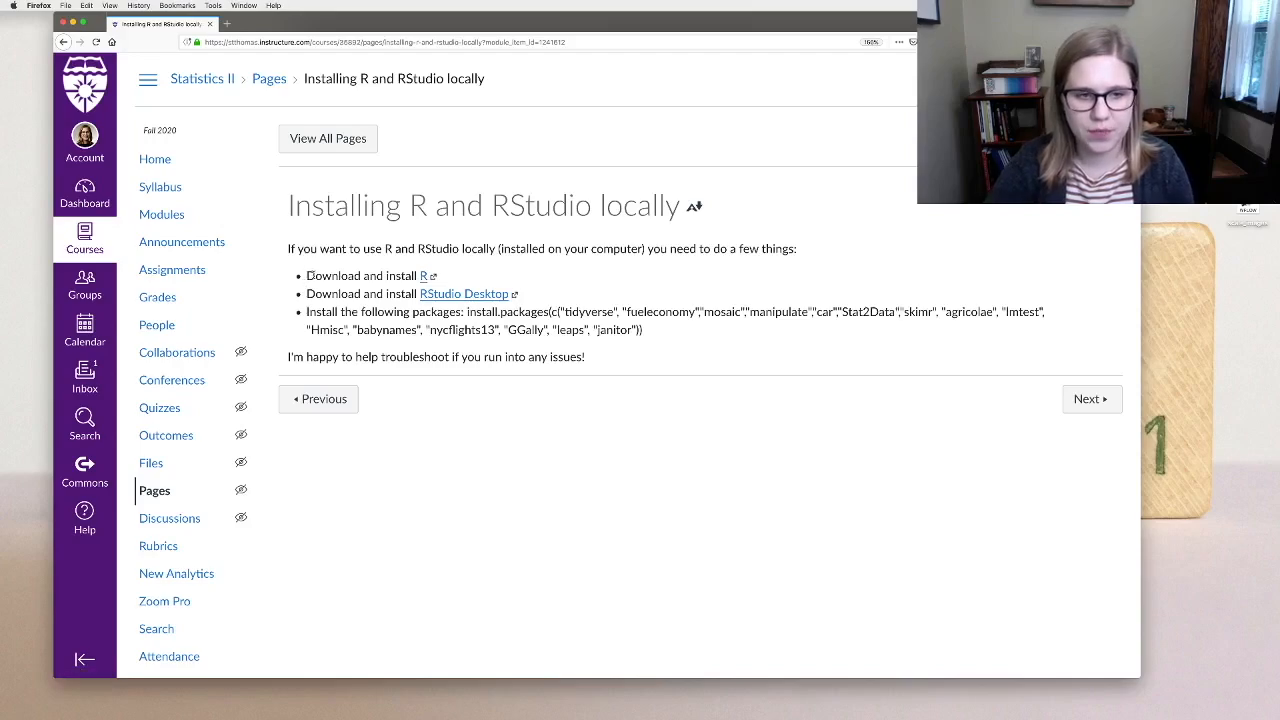
Step: Open CRAN from the course page's R link and go to the R for Mac OS X download page
left_click(423, 278)
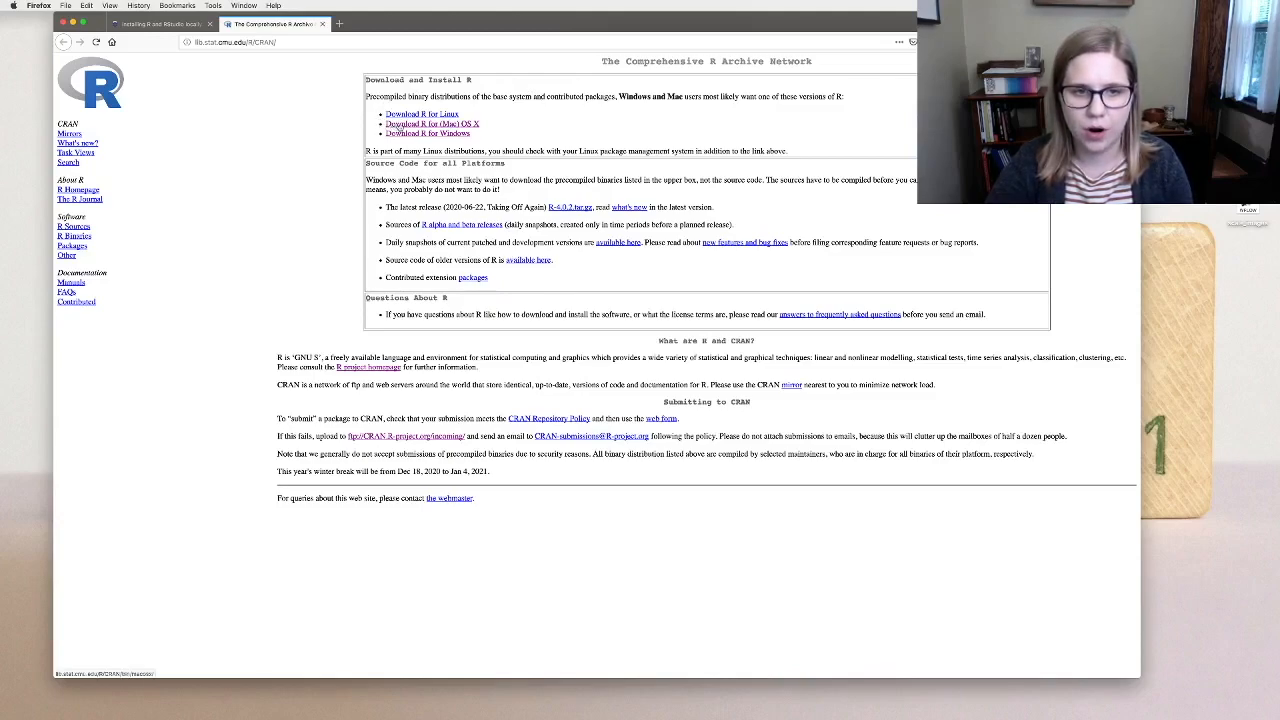
left_click(401, 125)
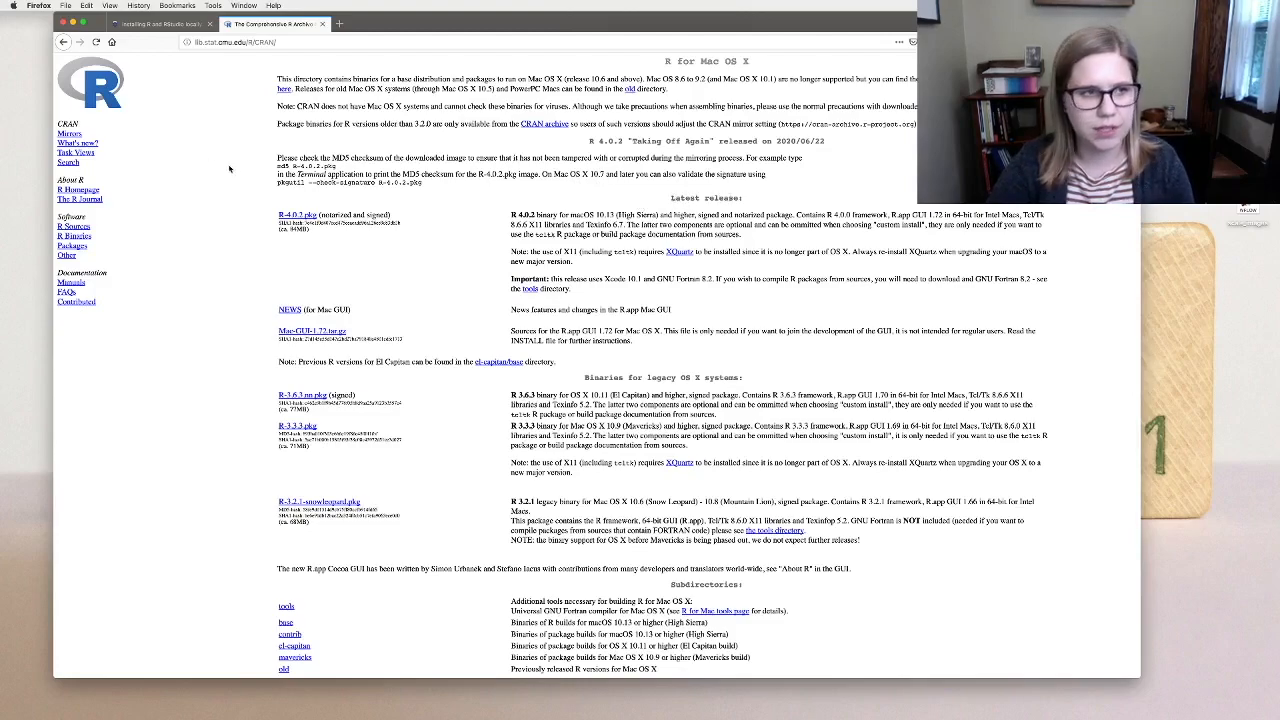
Step: Check the macOS version required by R 4.0.2 against the system version installed on this Mac
left_click_drag(559, 215, 618, 215)
left_click(618, 215)
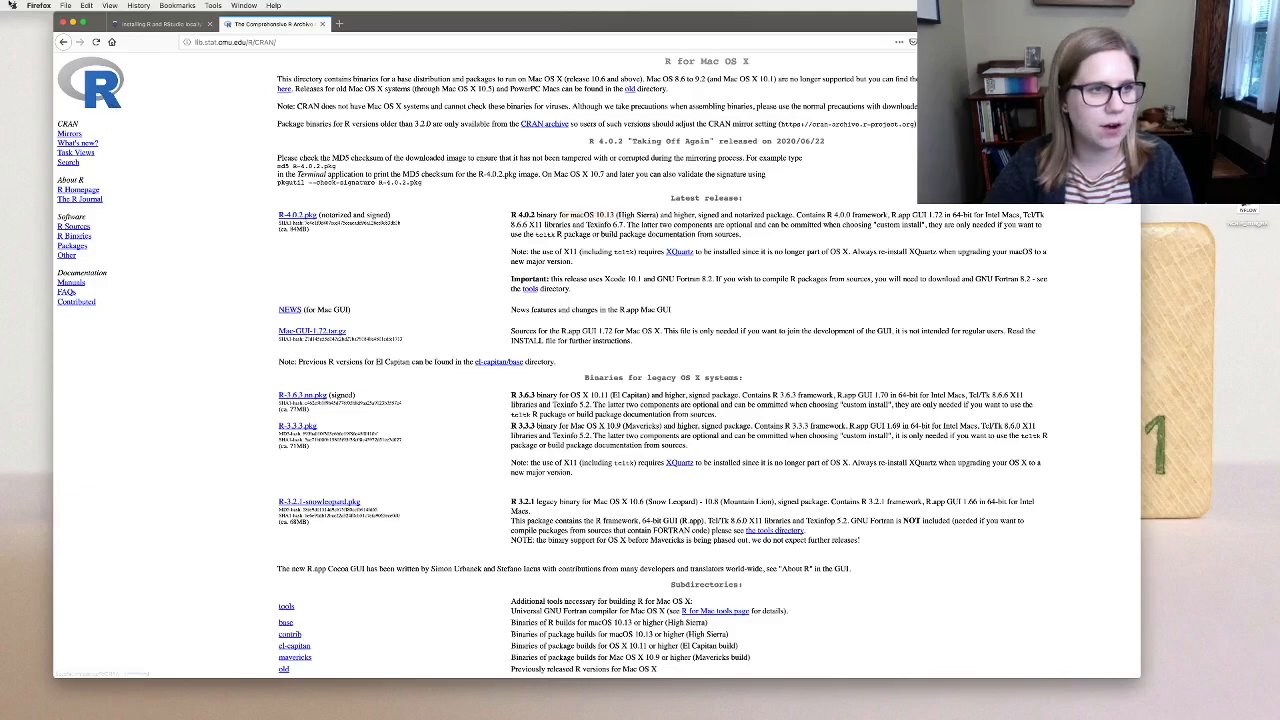
left_click(14, 5)
left_click(20, 18)
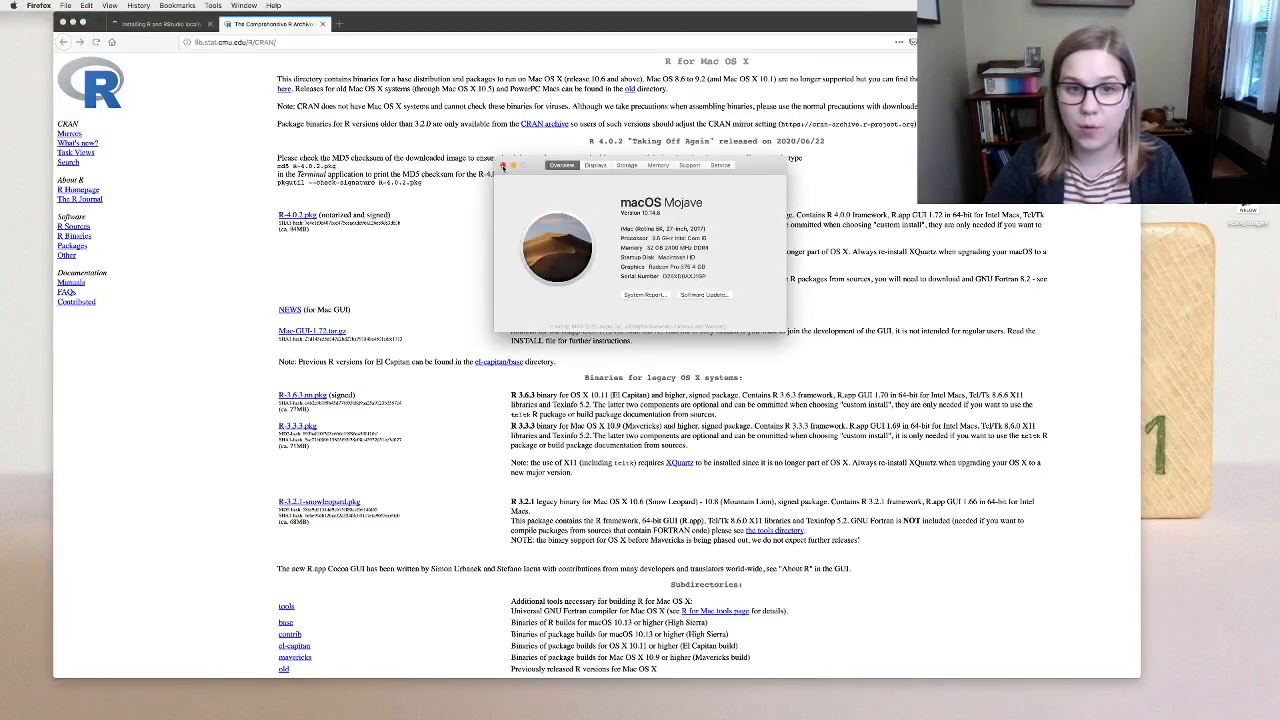
left_click(502, 167)
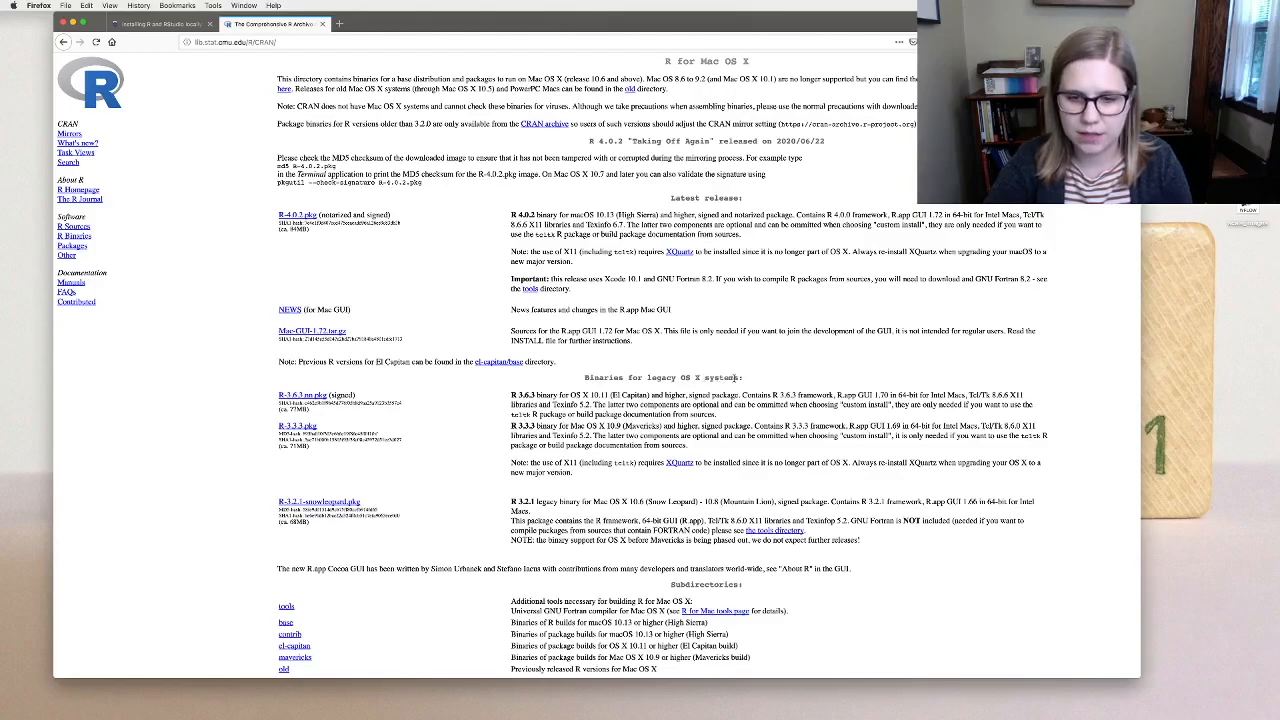
Step: Download the latest release package R-4.0.2.pkg and save the file
scroll(684, 420, "down", 2)
scroll(683, 425, "up", 2)
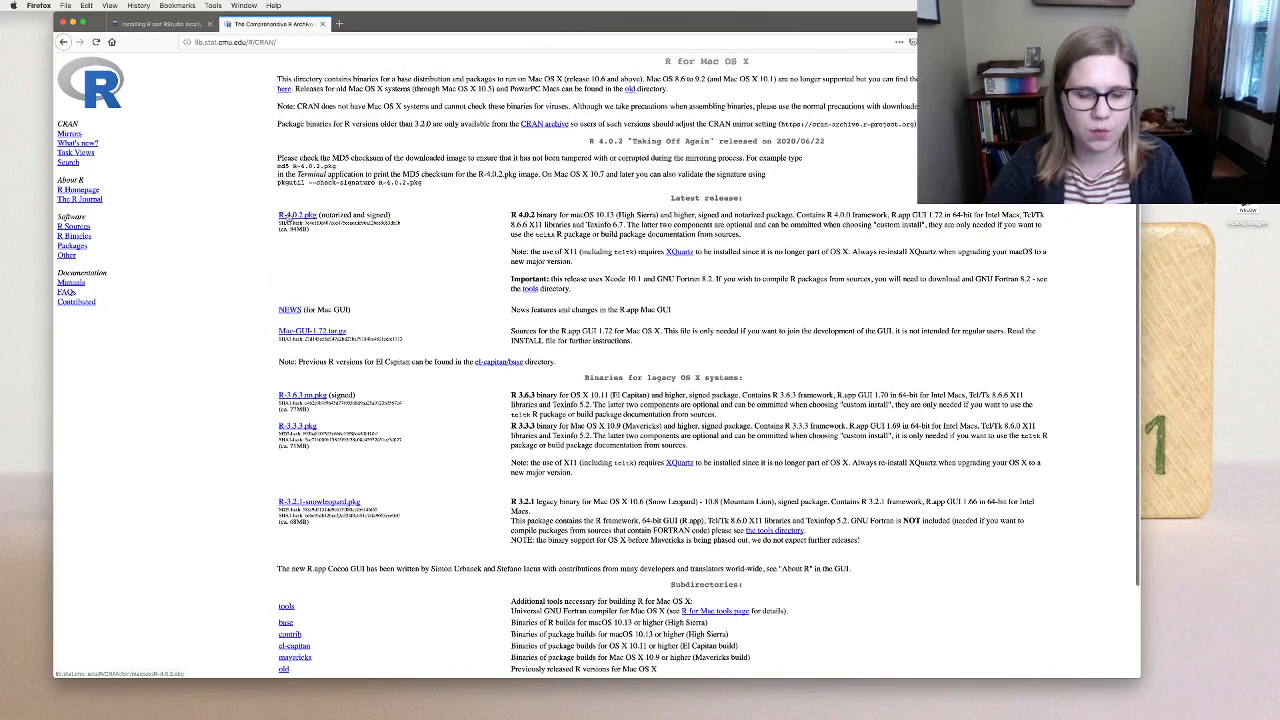
left_click(300, 218)
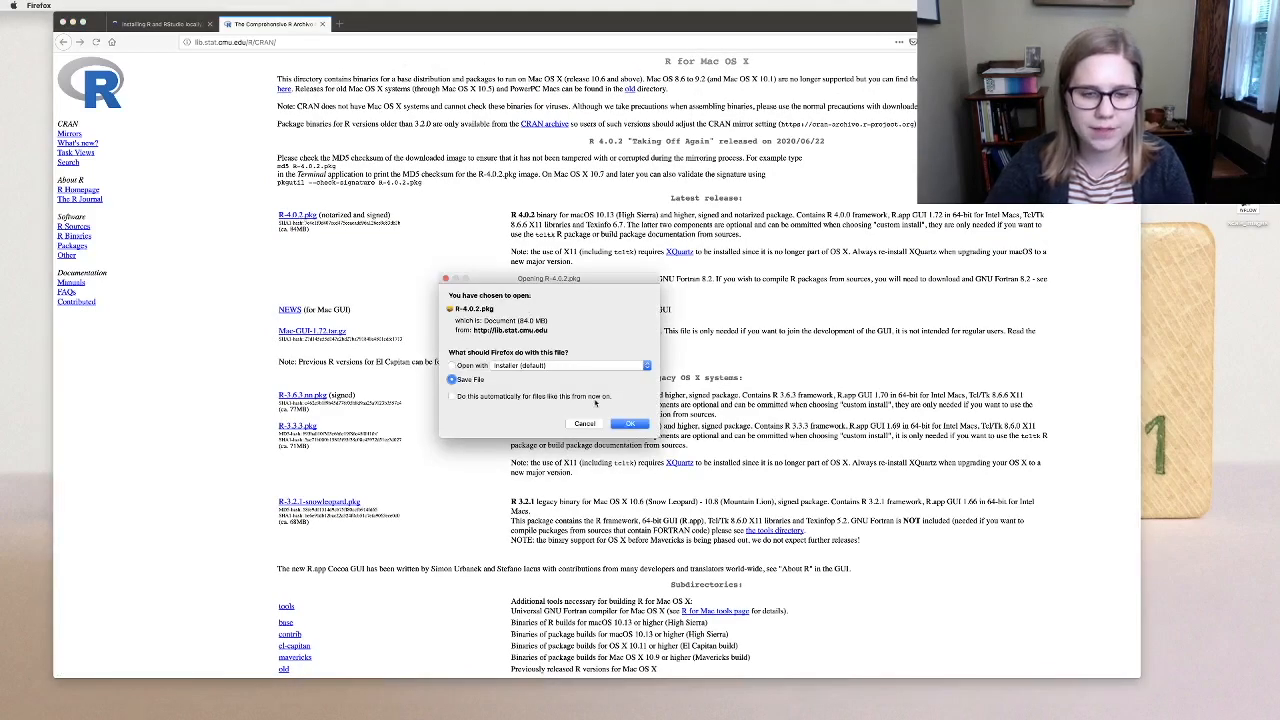
left_click(628, 424)
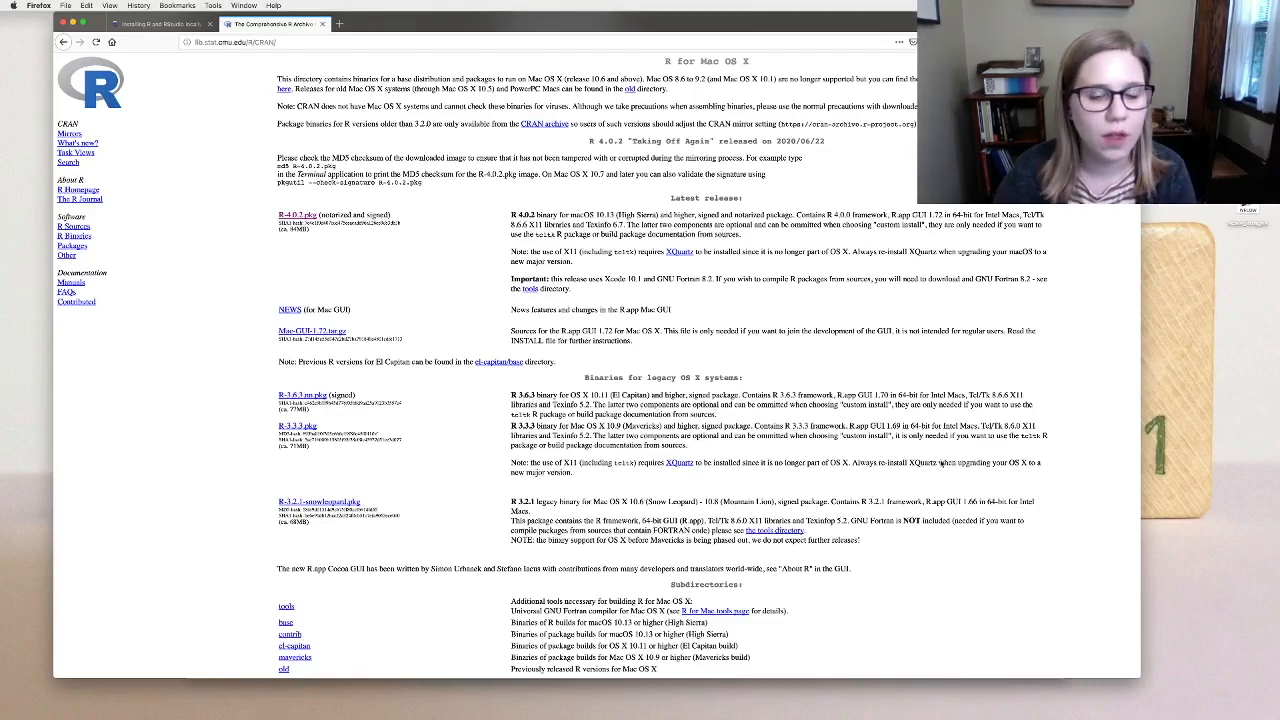
Step: Launch the downloaded R-4.0.2.pkg installer and proceed through the introduction to accept the software license agreement
mouse_move(952, 704)
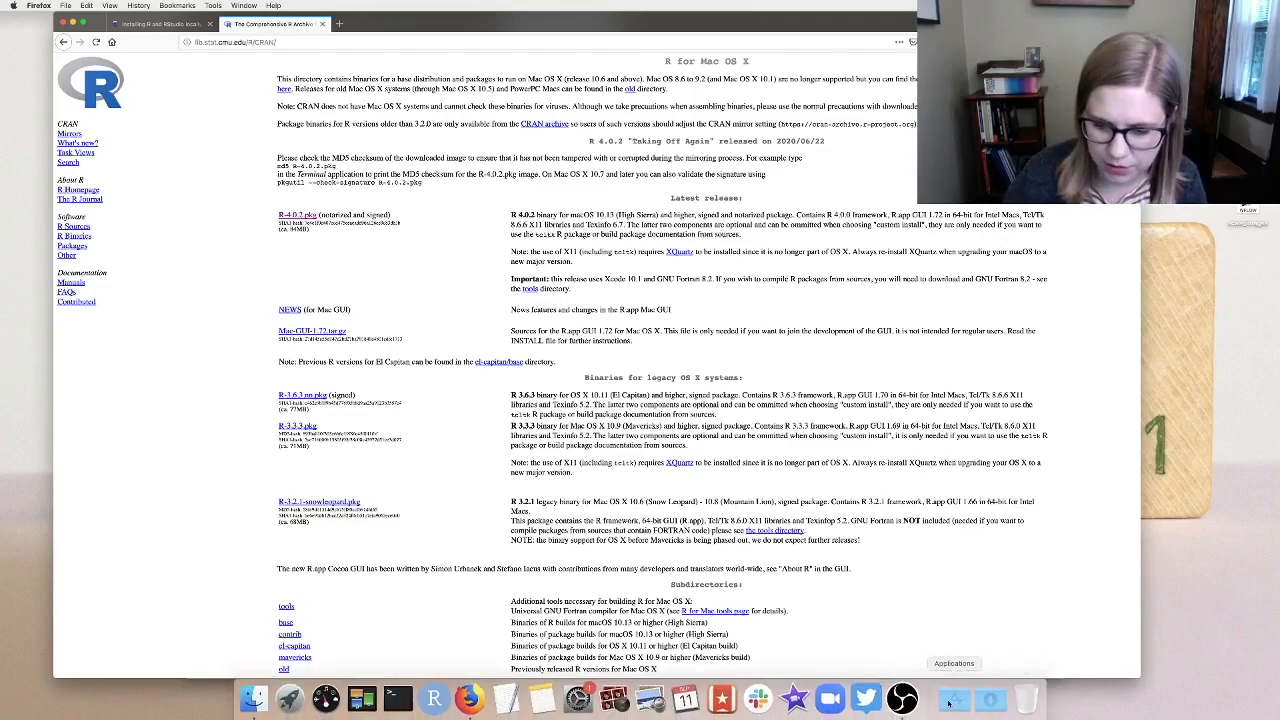
left_click(986, 702)
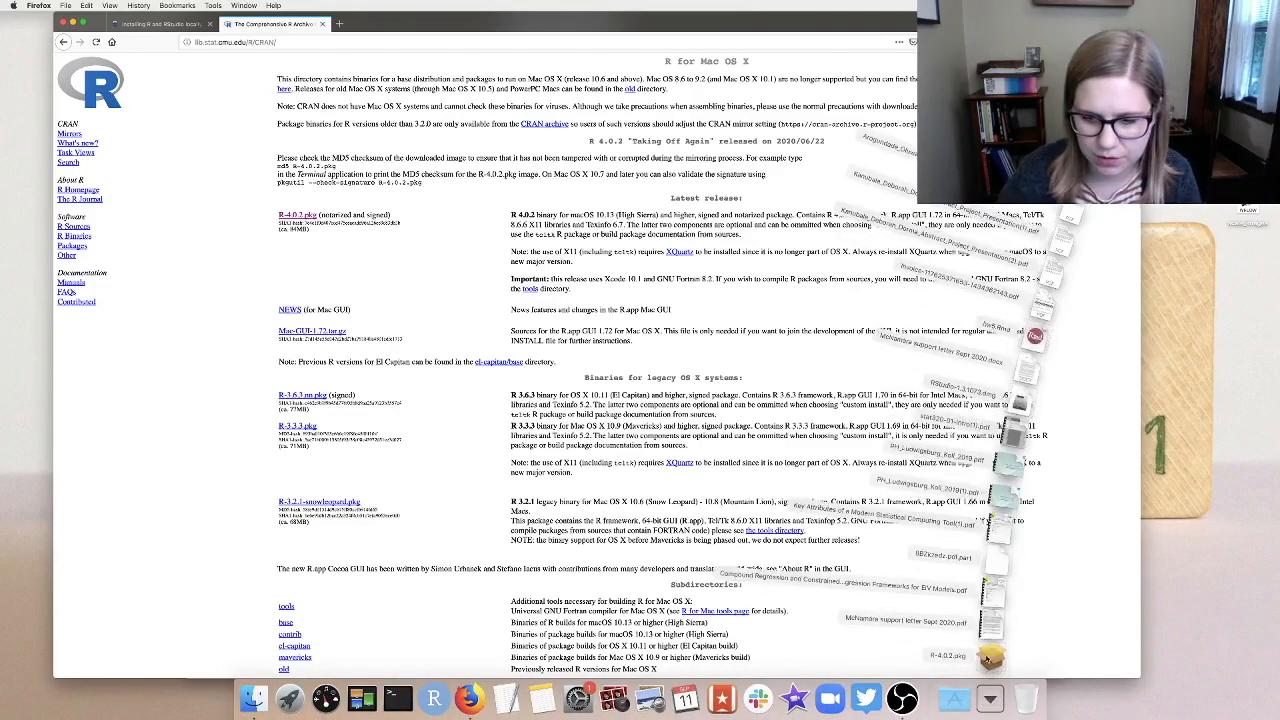
left_click(983, 658)
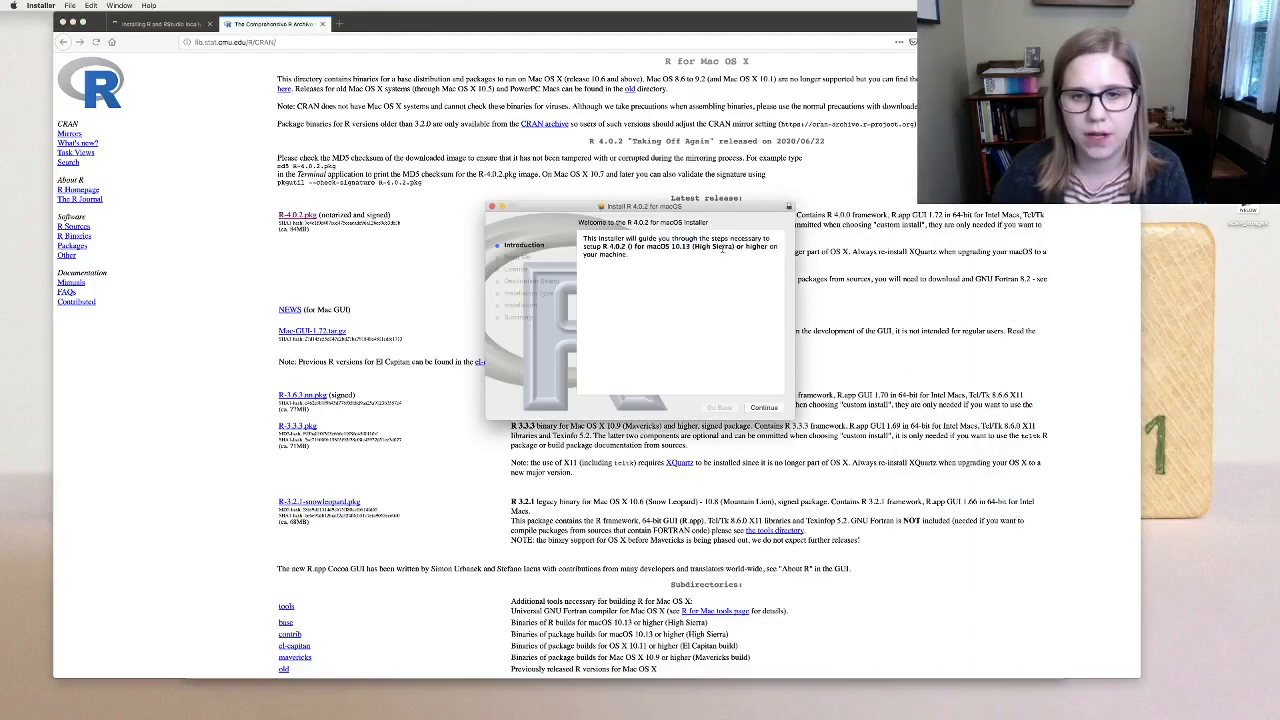
left_click(764, 407)
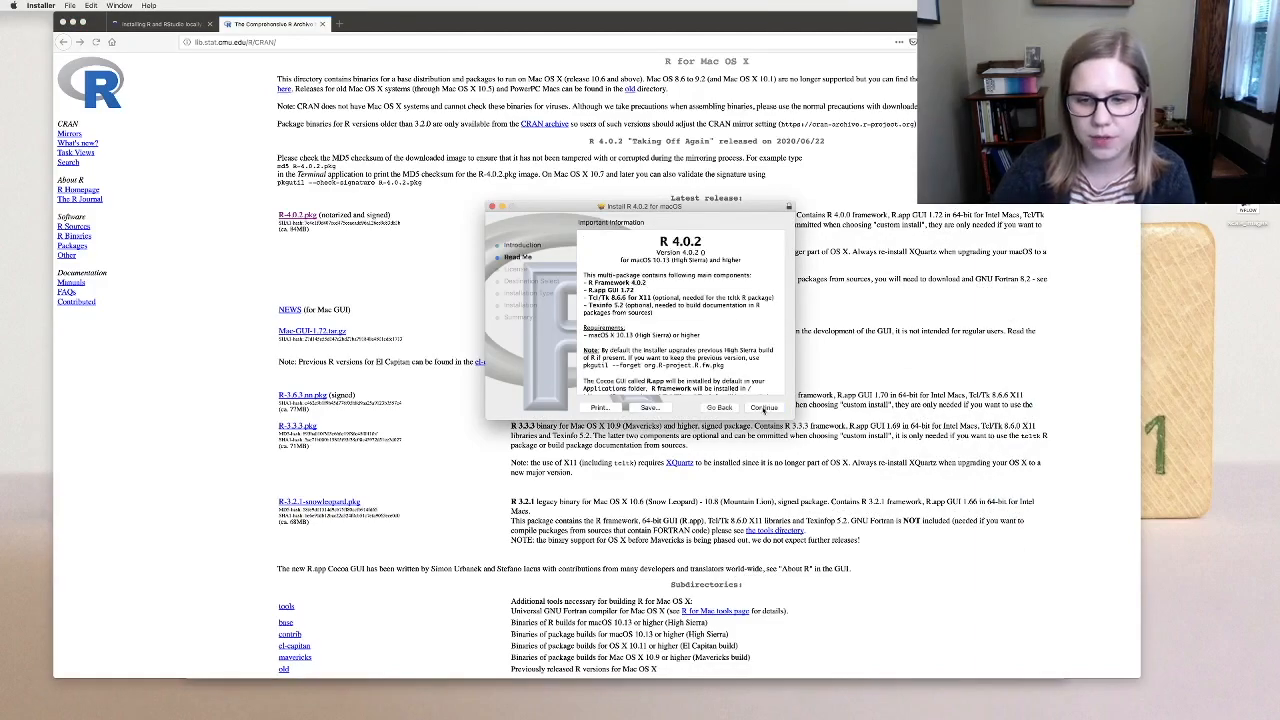
left_click(765, 408)
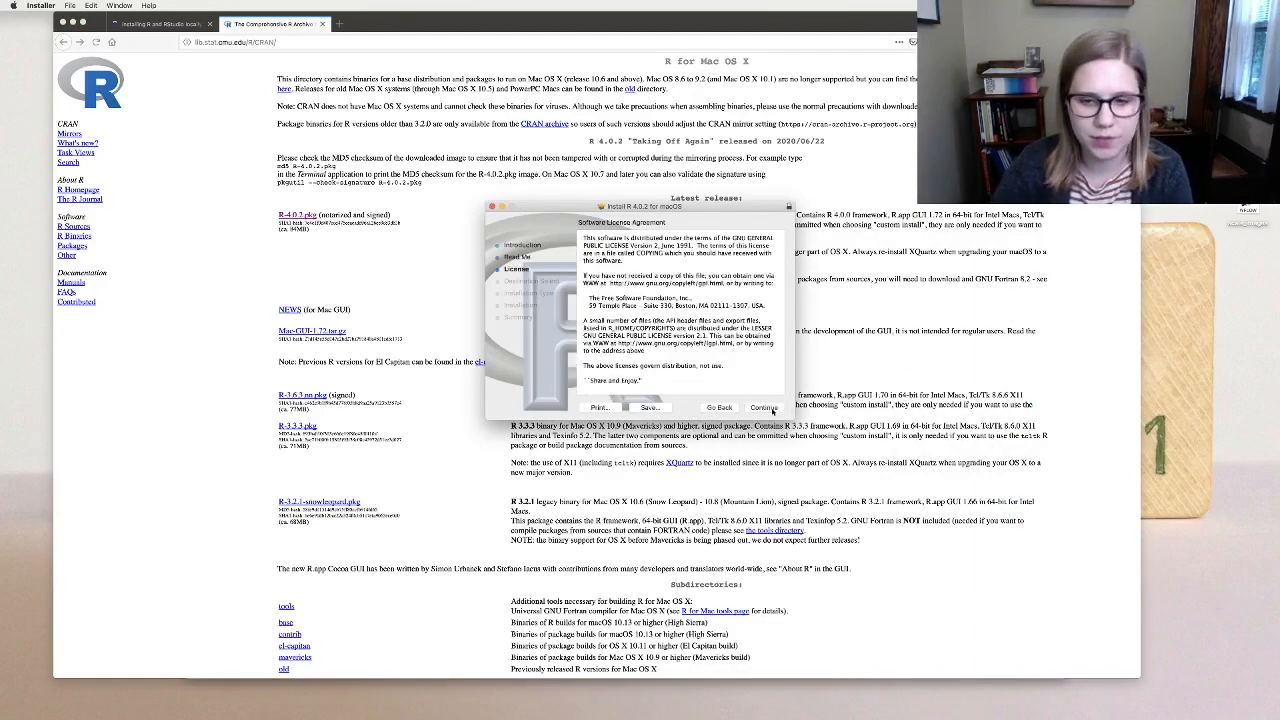
left_click(769, 408)
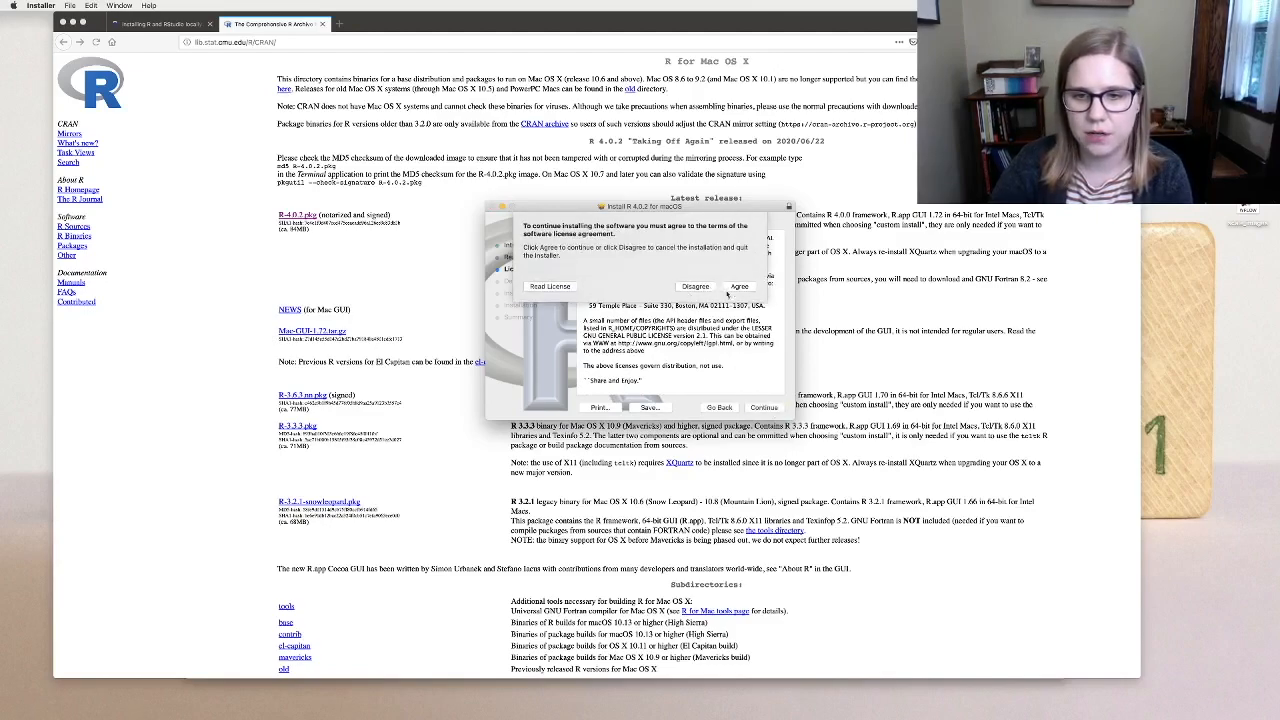
left_click(739, 287)
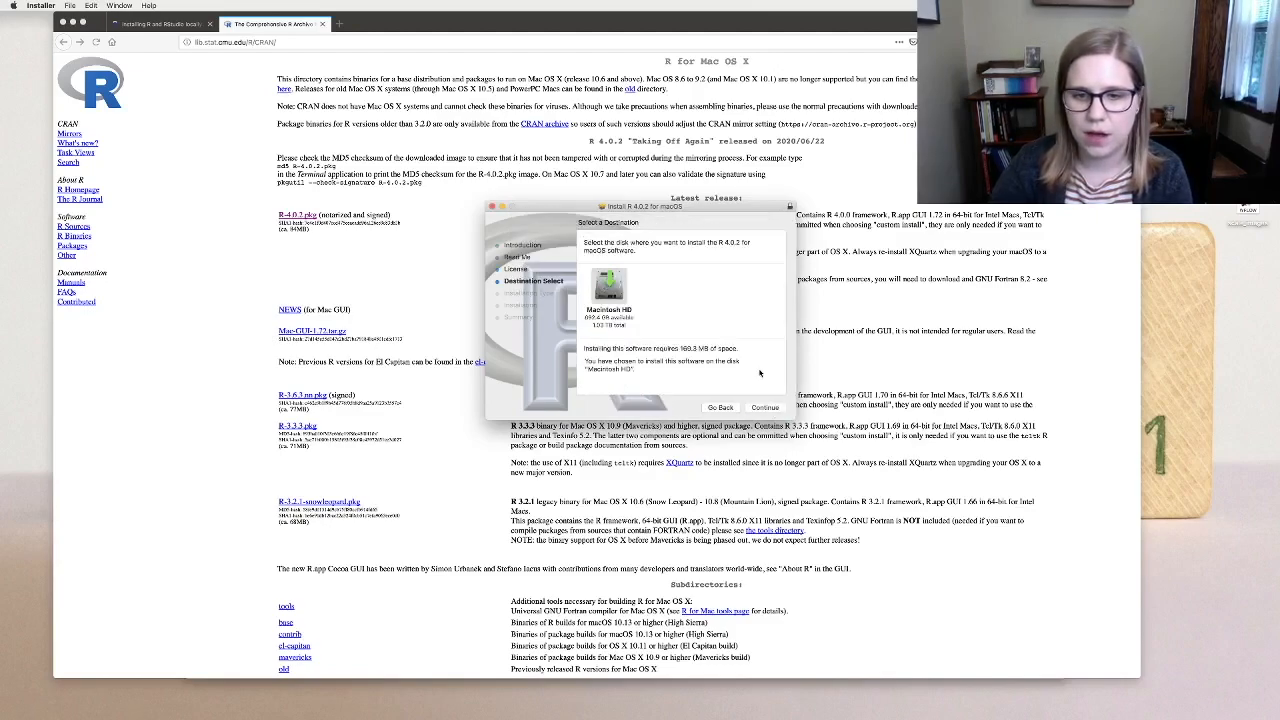
Step: Install R 4.0.2 on Macintosh HD, authorizing the installation with the account password
left_click(765, 407)
left_click(777, 409)
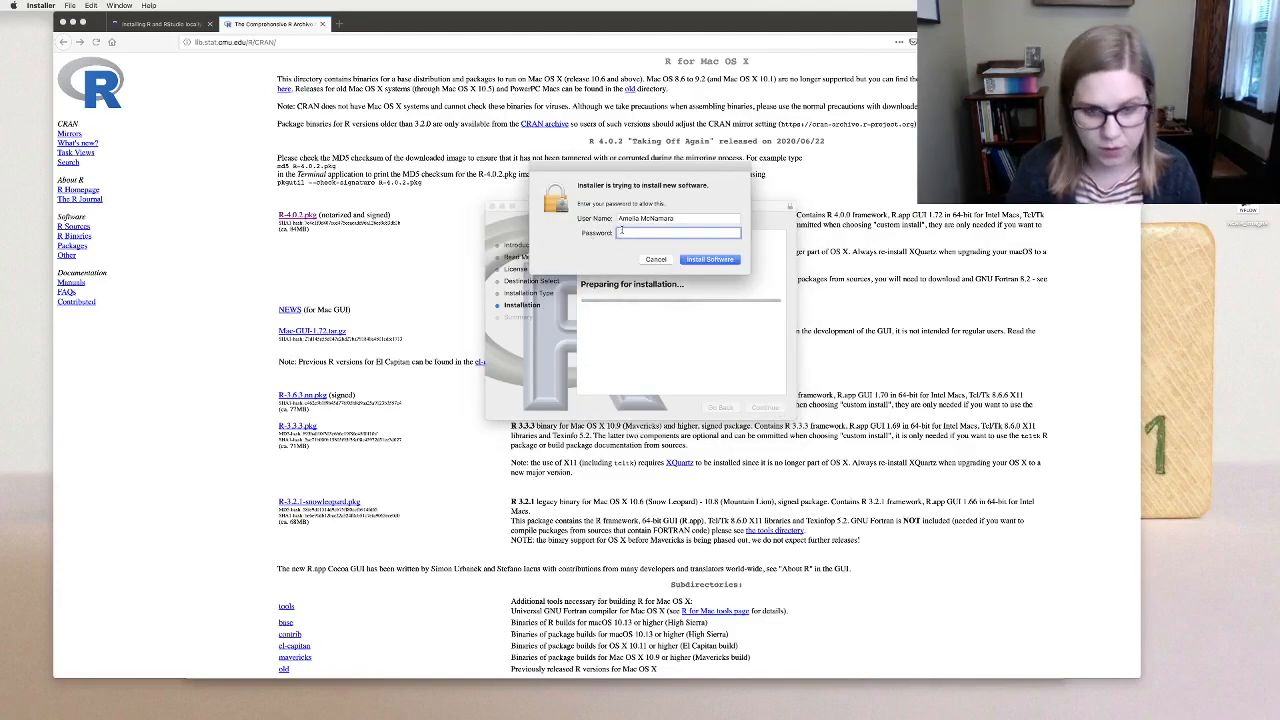
type("•••••••••••••••")
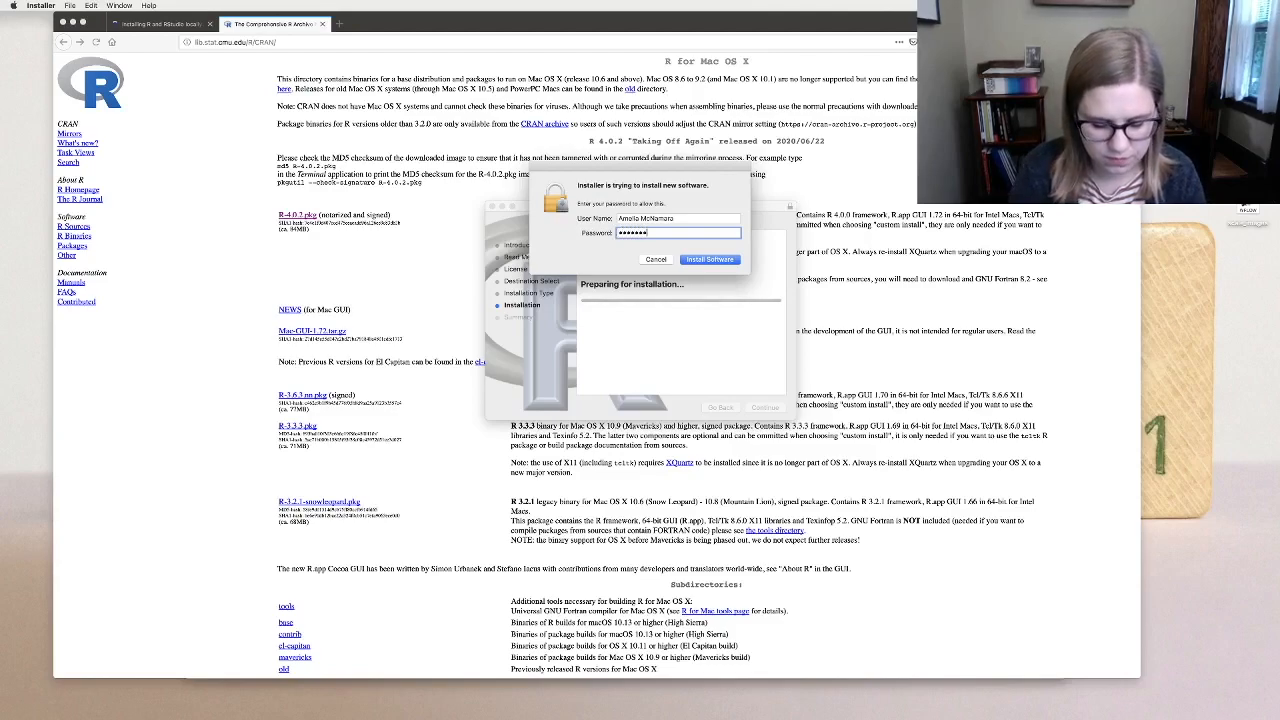
key("Return")
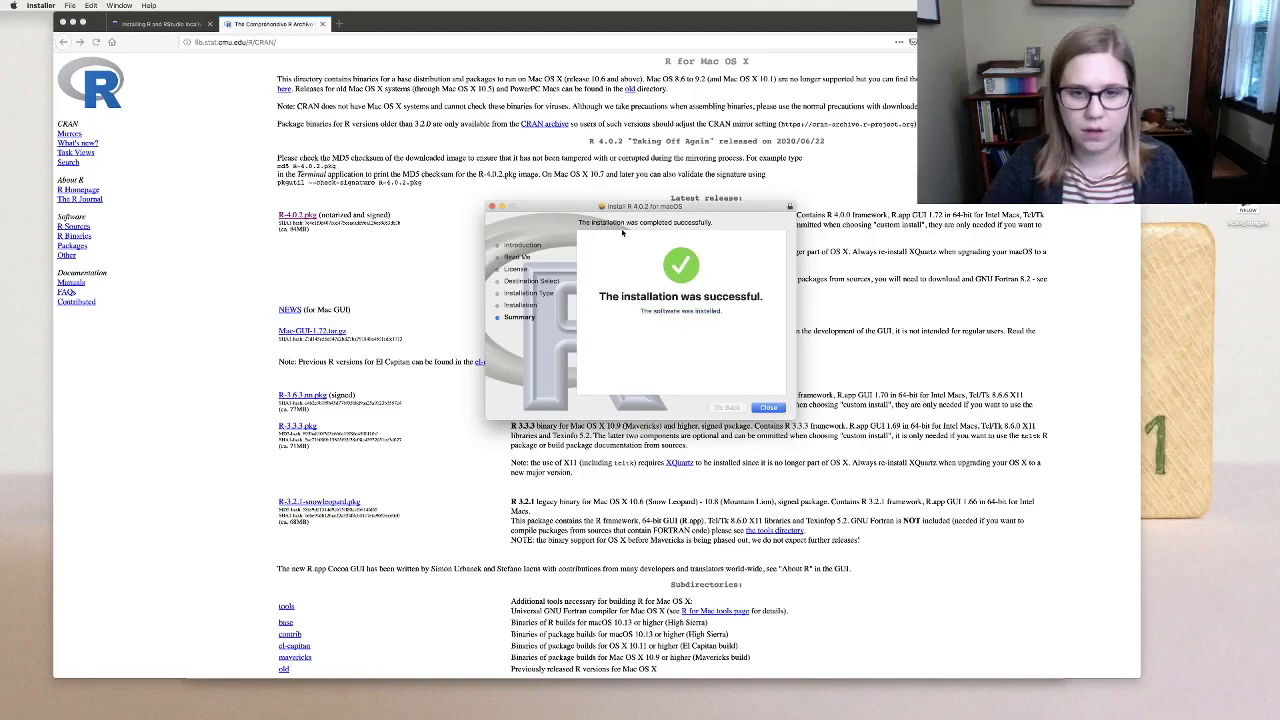
Step: Close the R installer, moving its package to the Trash, and close the CRAN page
left_click(767, 409)
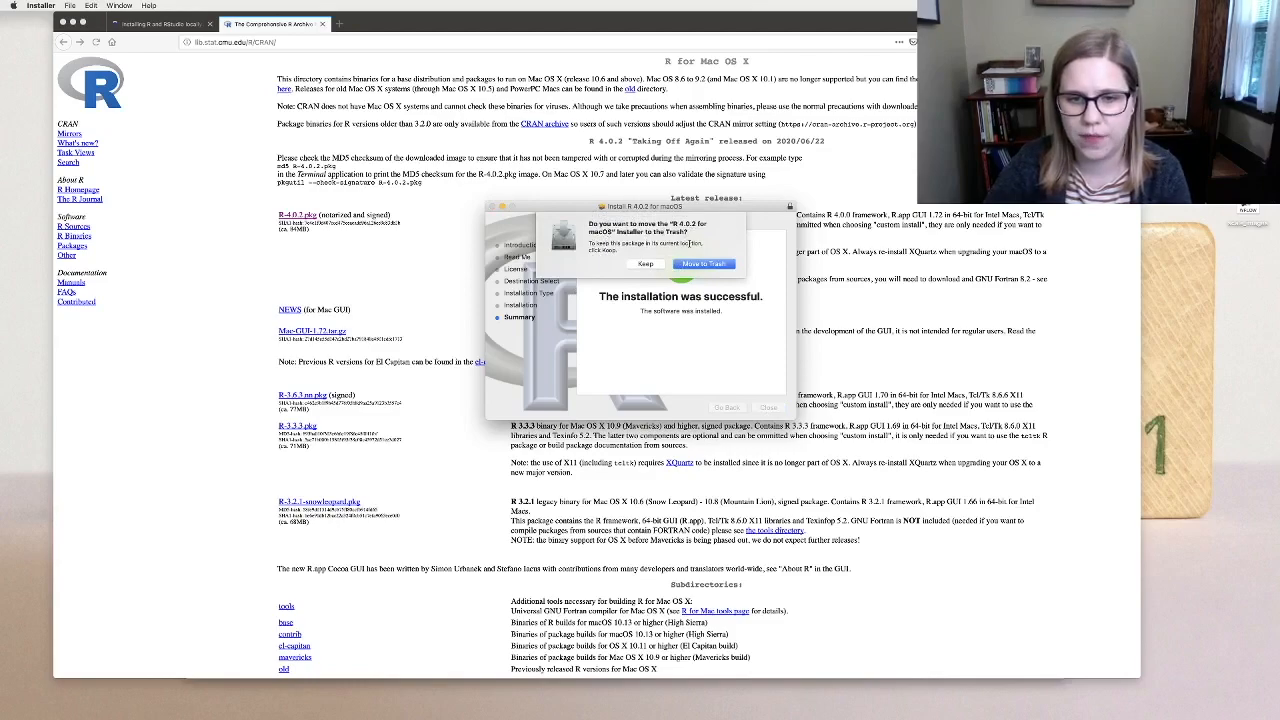
left_click(711, 264)
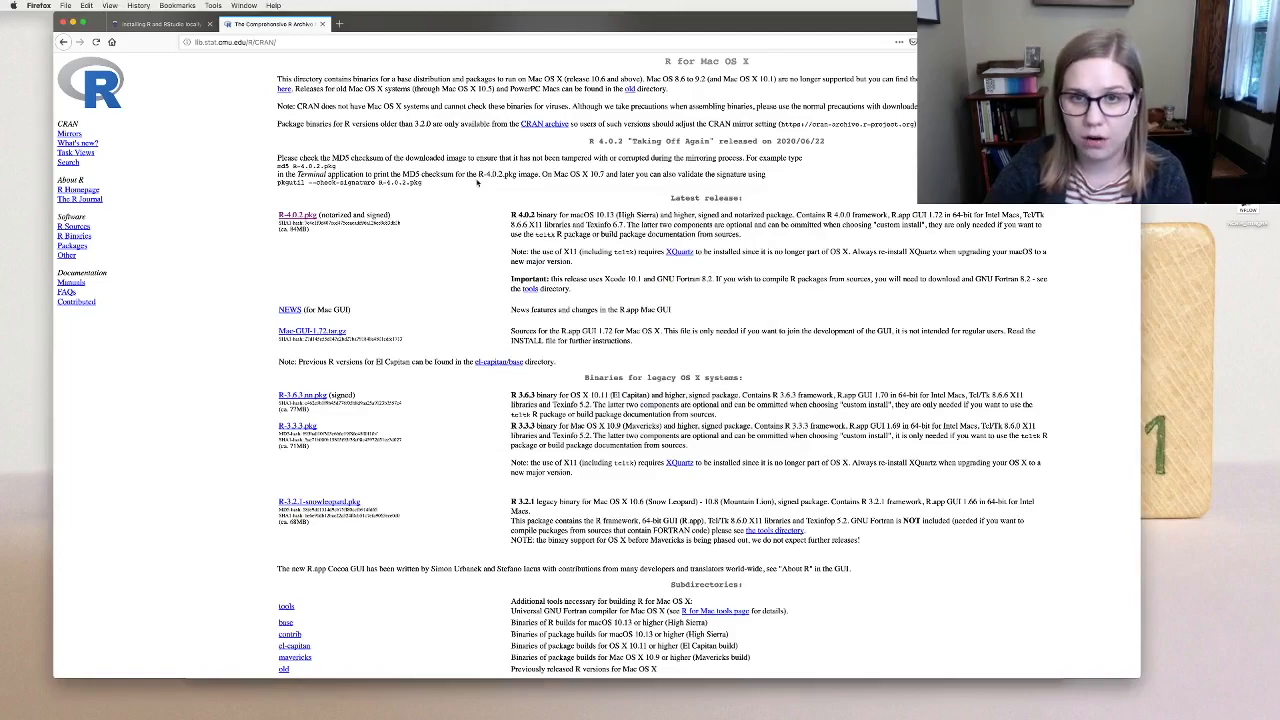
left_click(323, 24)
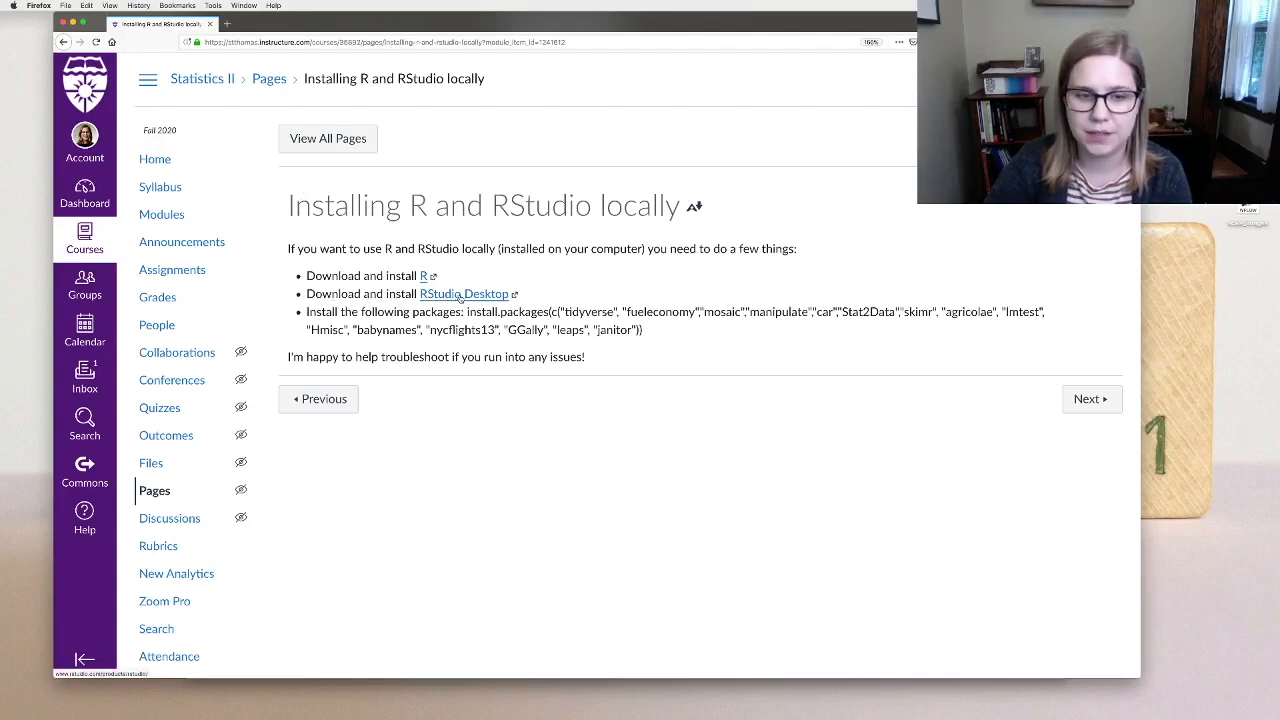
Step: Open the RStudio site from the course page and go to the download section for the free open-source RStudio Desktop
left_click(460, 294)
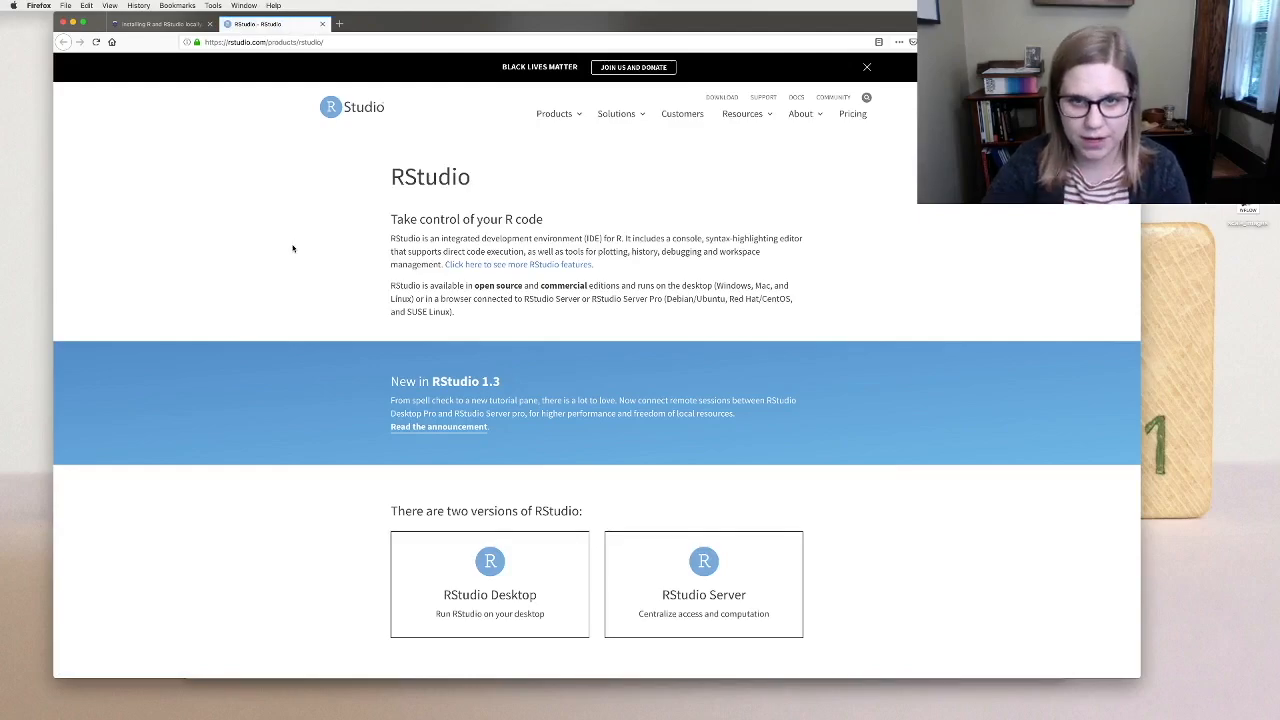
scroll(333, 238, "down", 5)
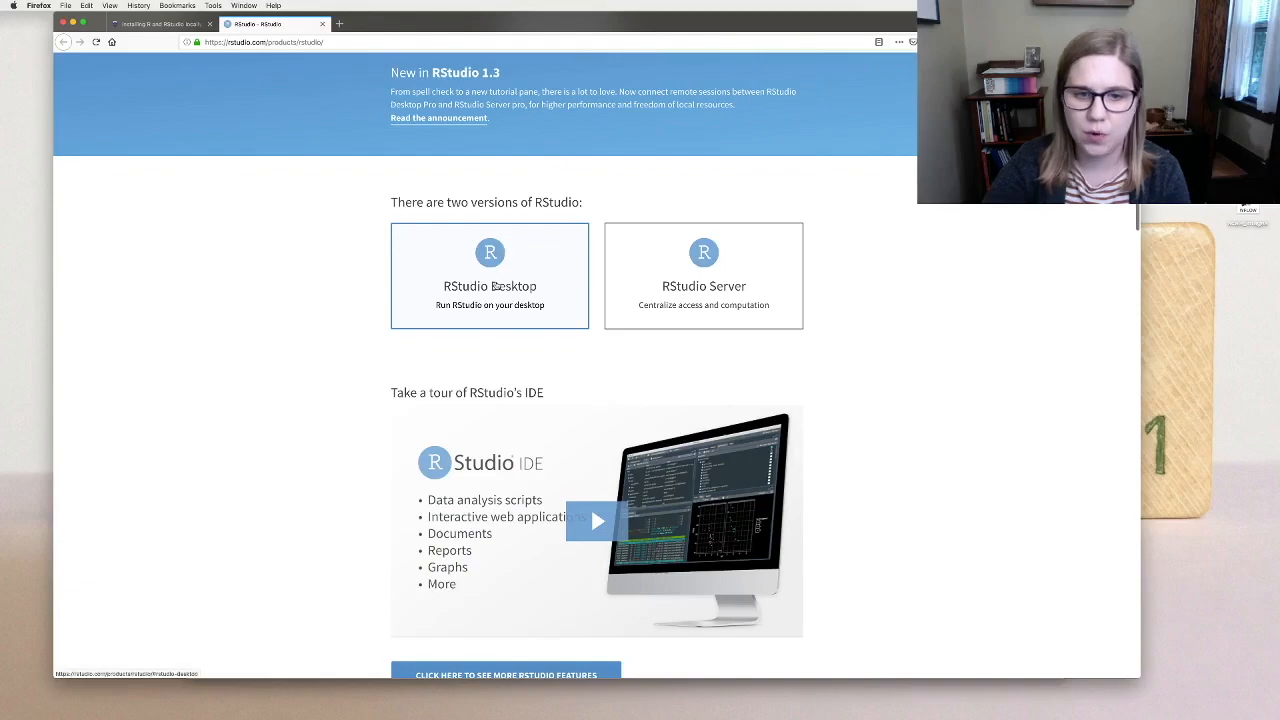
left_click(496, 286)
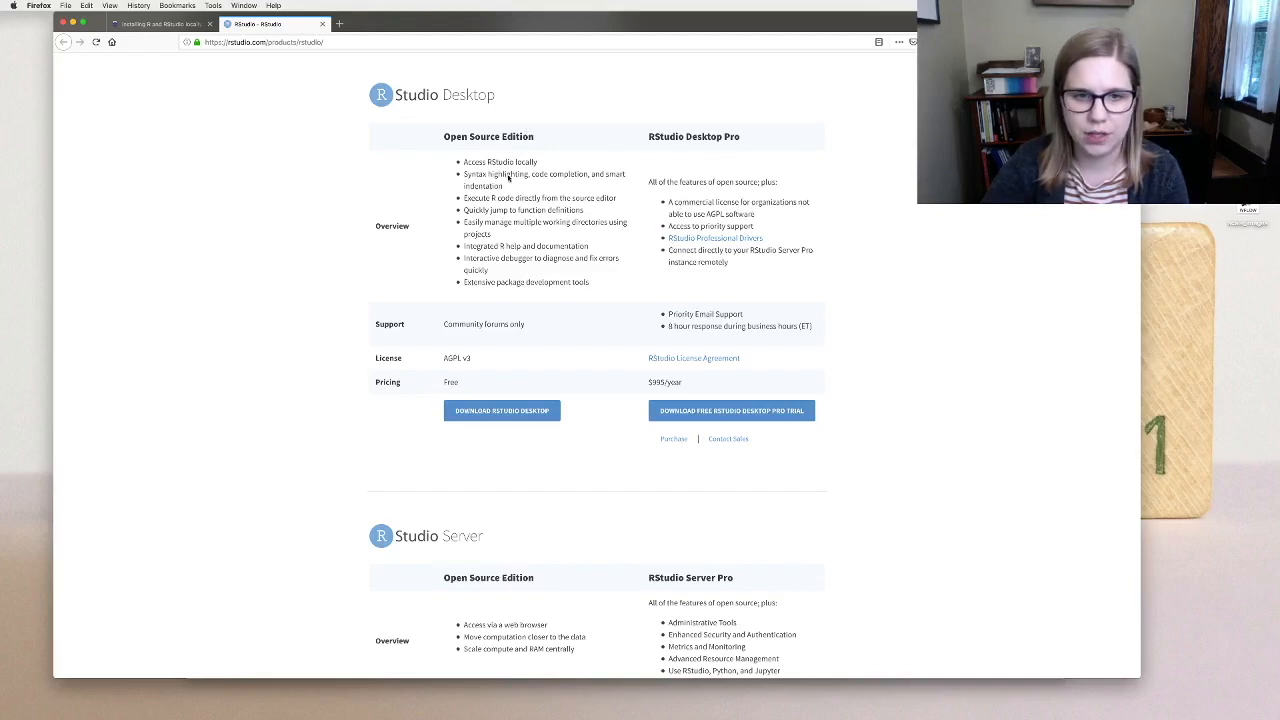
left_click(471, 410)
left_click(497, 416)
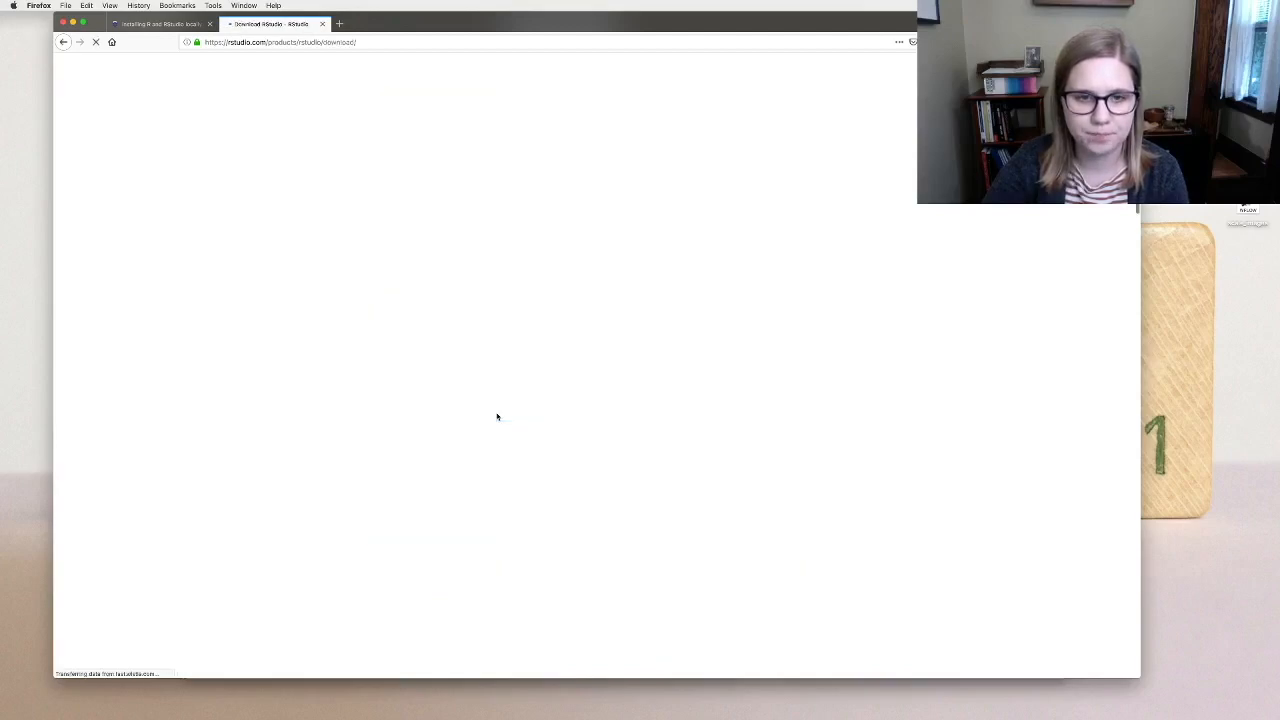
scroll(374, 440, "down", 5)
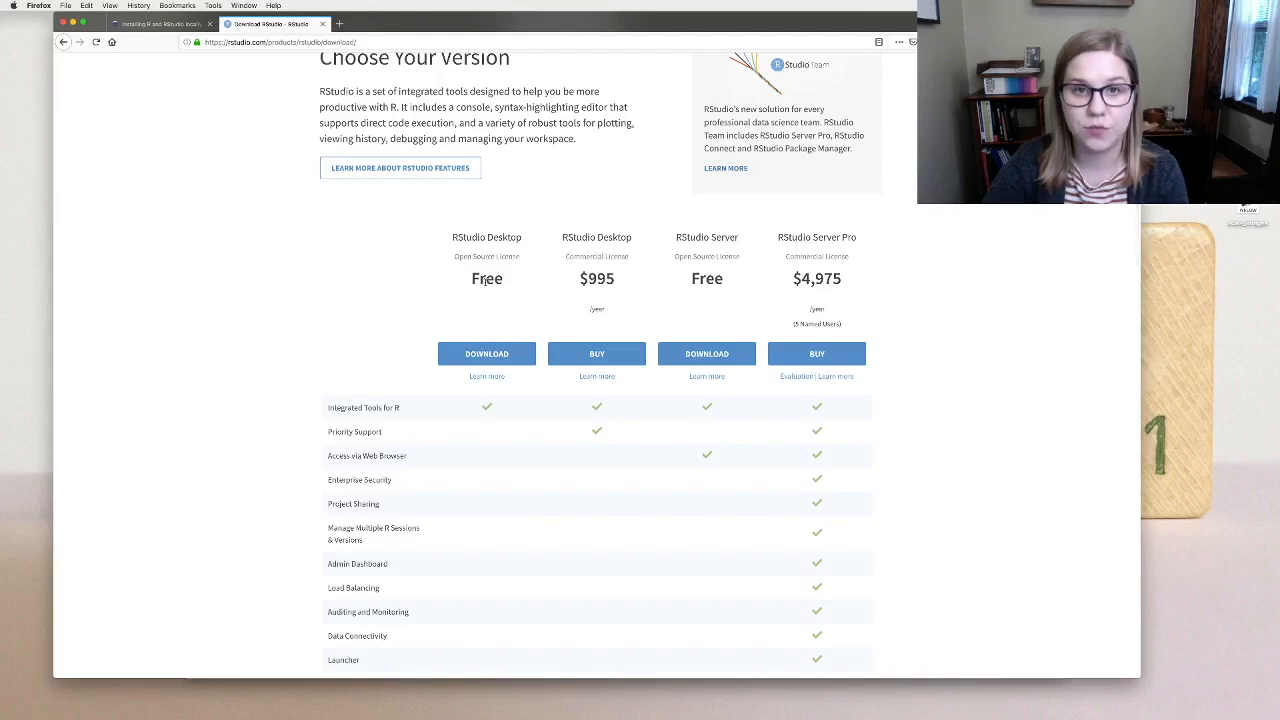
left_click(502, 356)
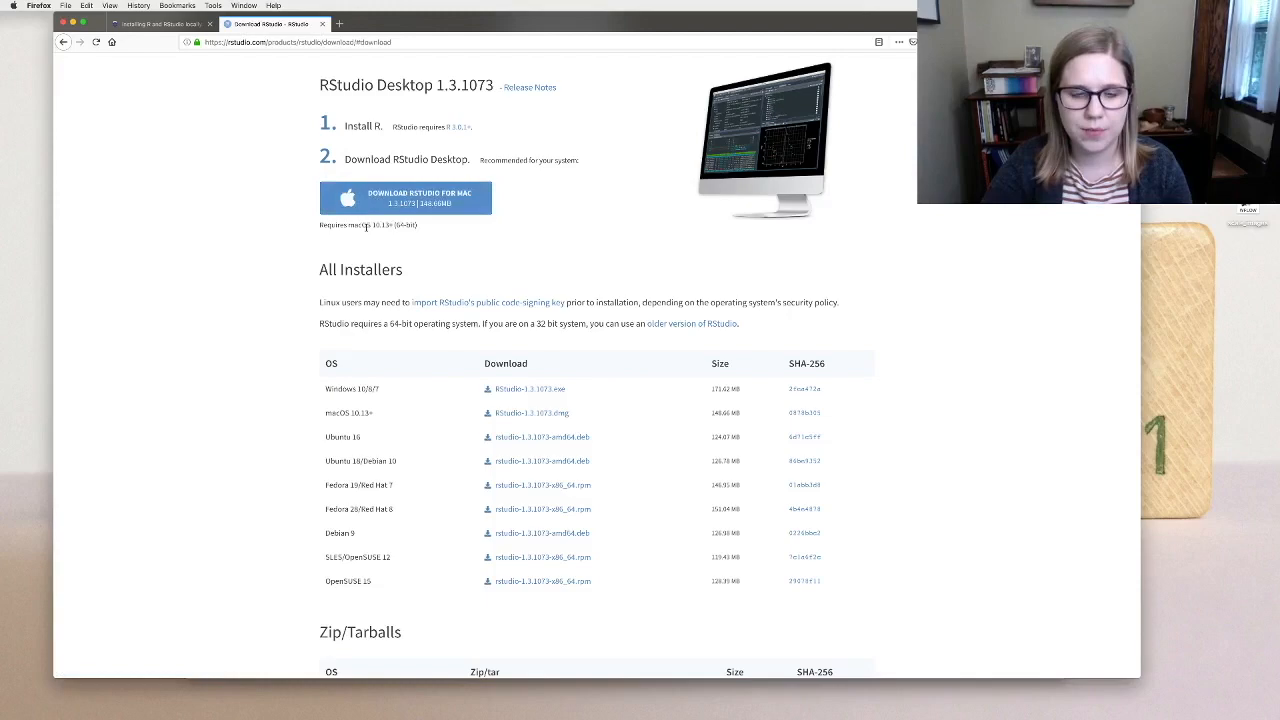
Step: Check the macOS requirement for RStudio Desktop 1.3.1073 and review the list of all installers
left_click_drag(348, 225, 391, 225)
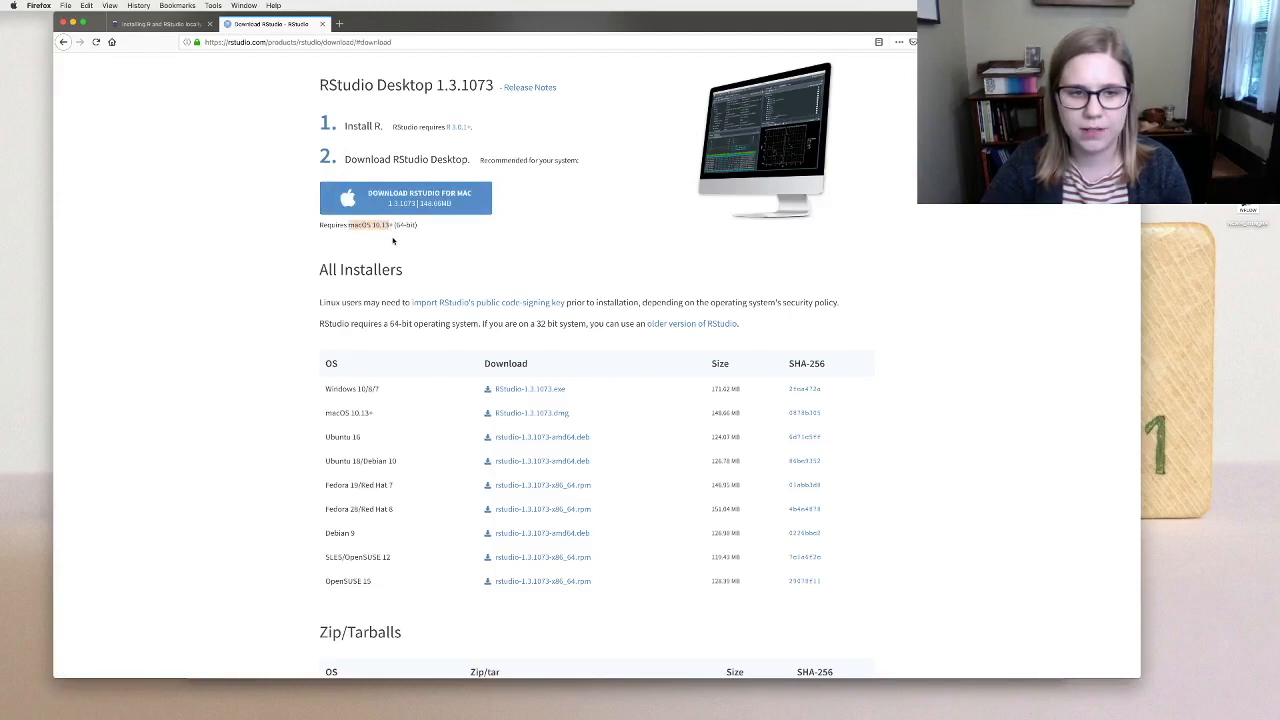
left_click(392, 239)
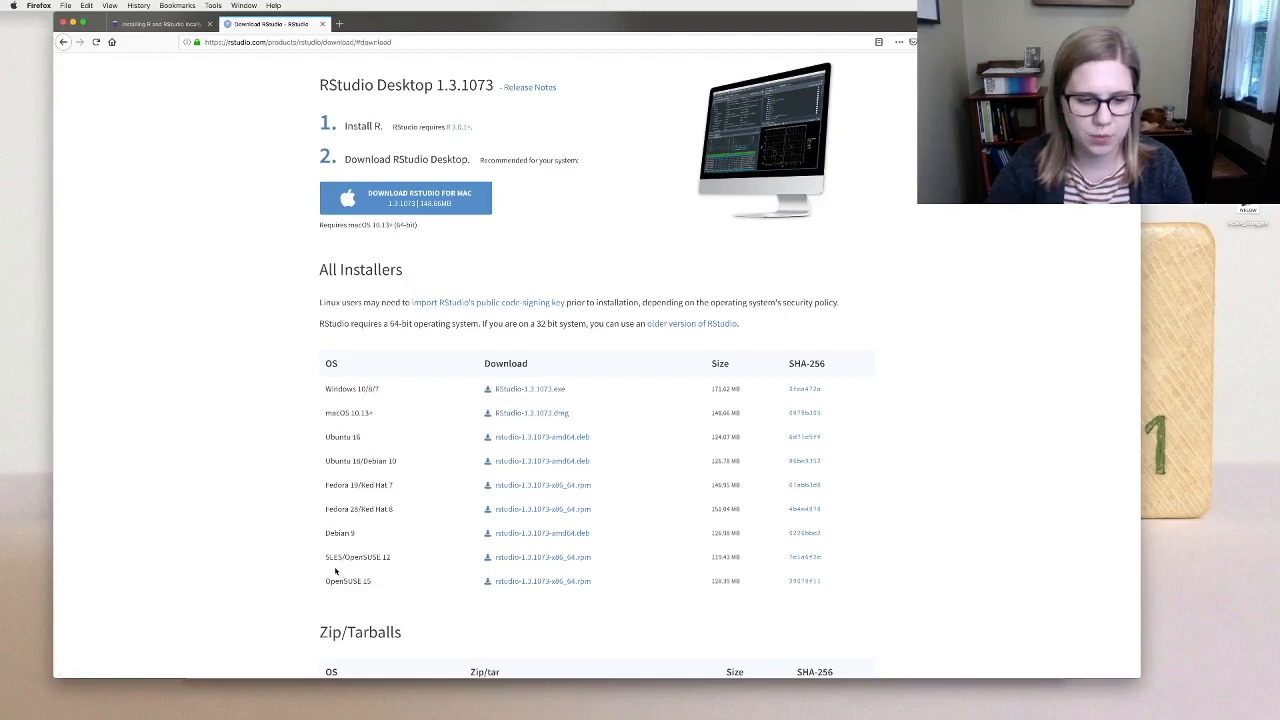
scroll(343, 575, "down", 4)
scroll(582, 379, "up", 5)
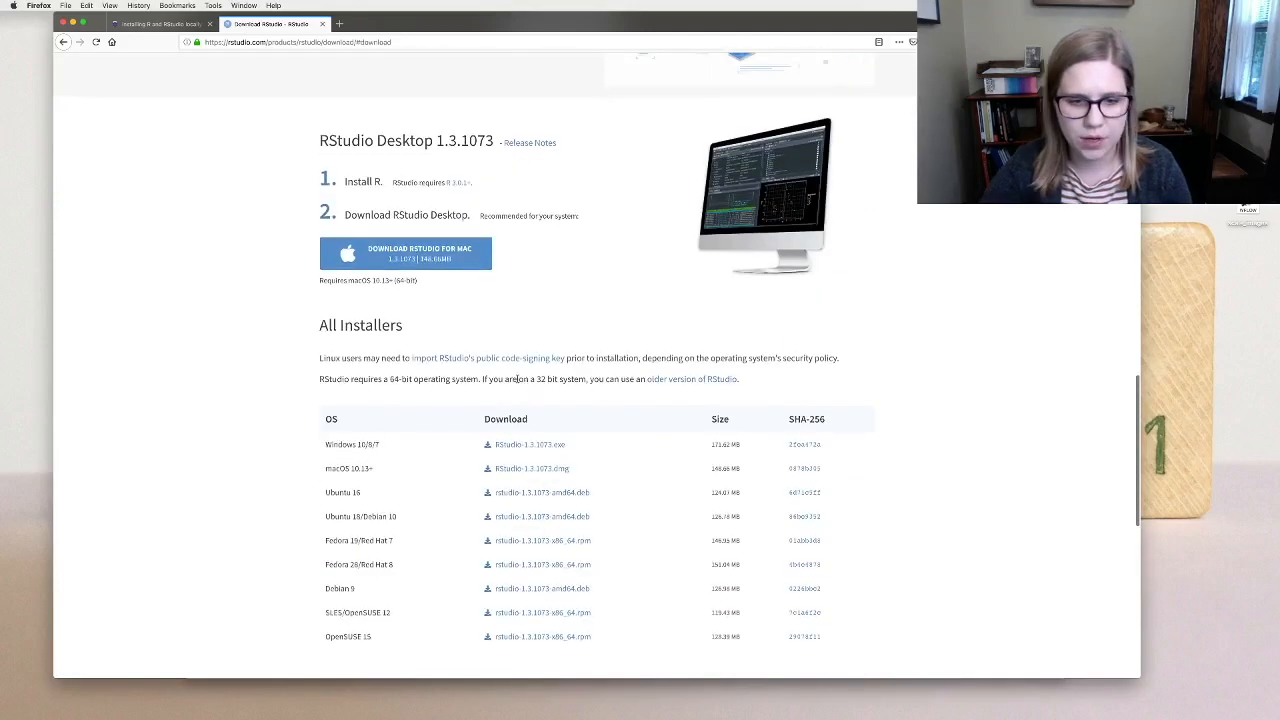
Step: Browse the archived older versions of RStudio Desktop and their compatibility notes, and return to the RStudio Desktop 1.3.1073 download page
left_click(669, 380)
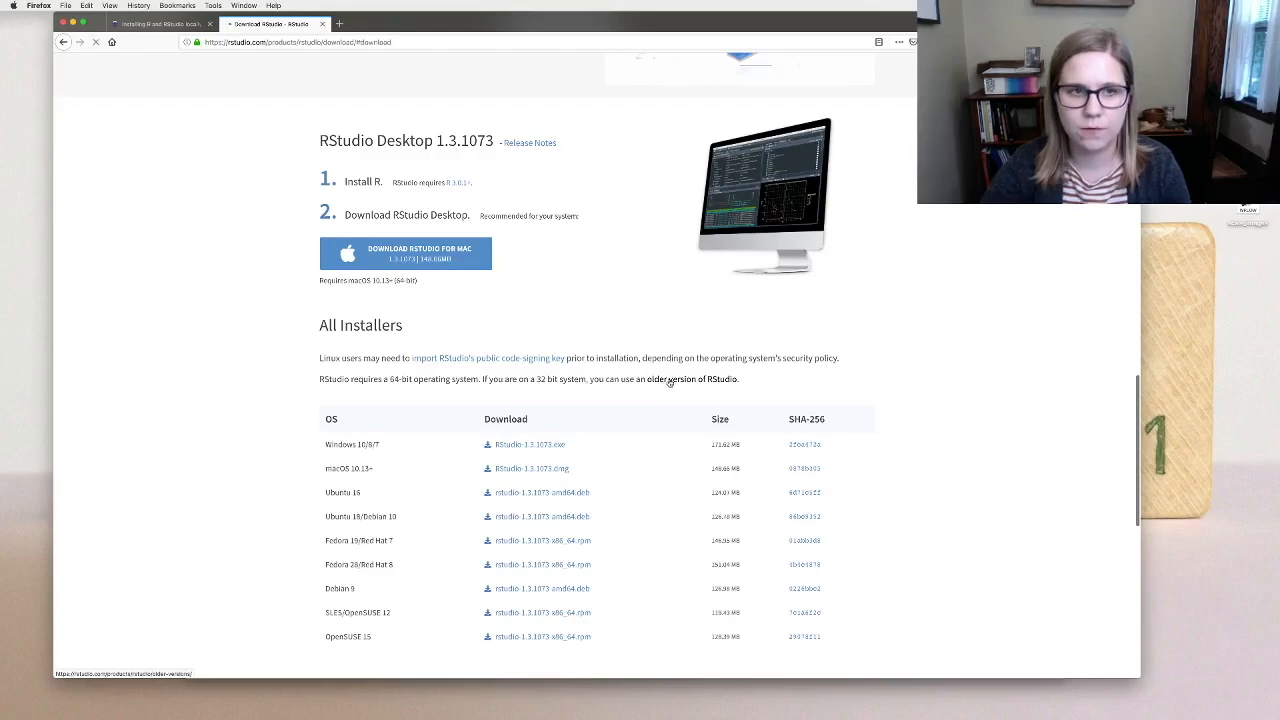
scroll(671, 383, "down", 2)
scroll(671, 383, "down", 2)
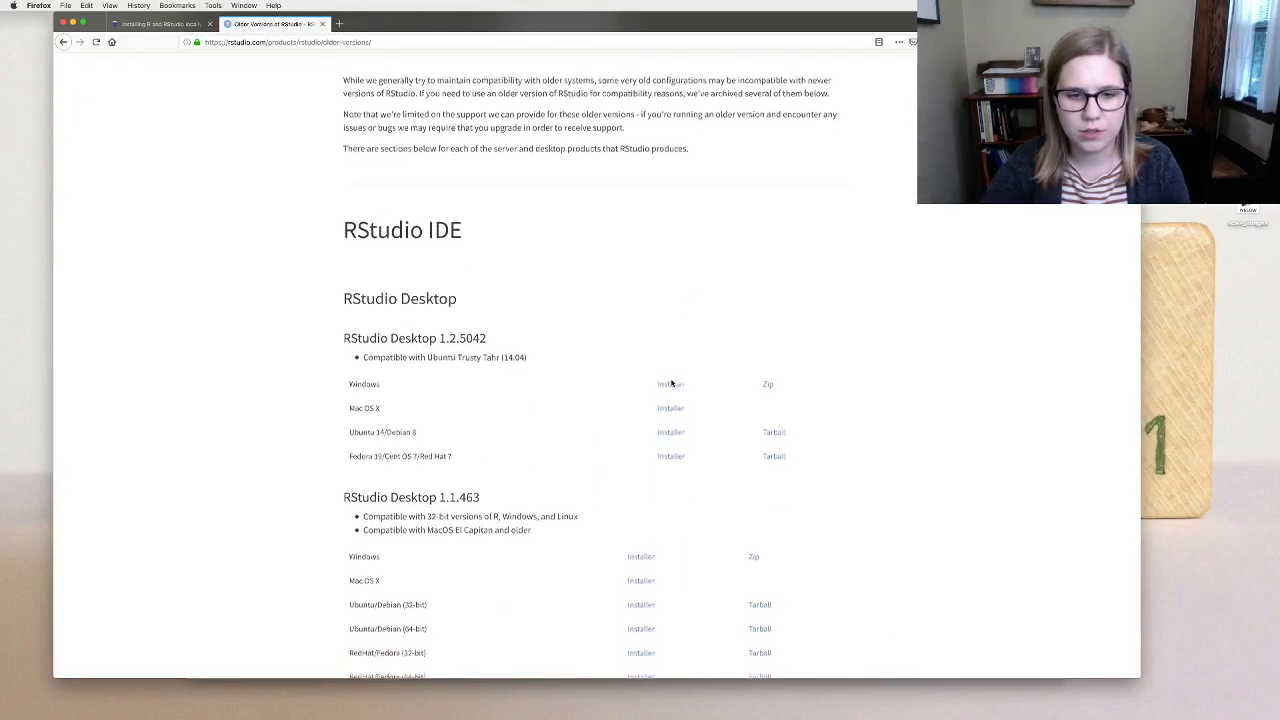
scroll(361, 394, "down", 6)
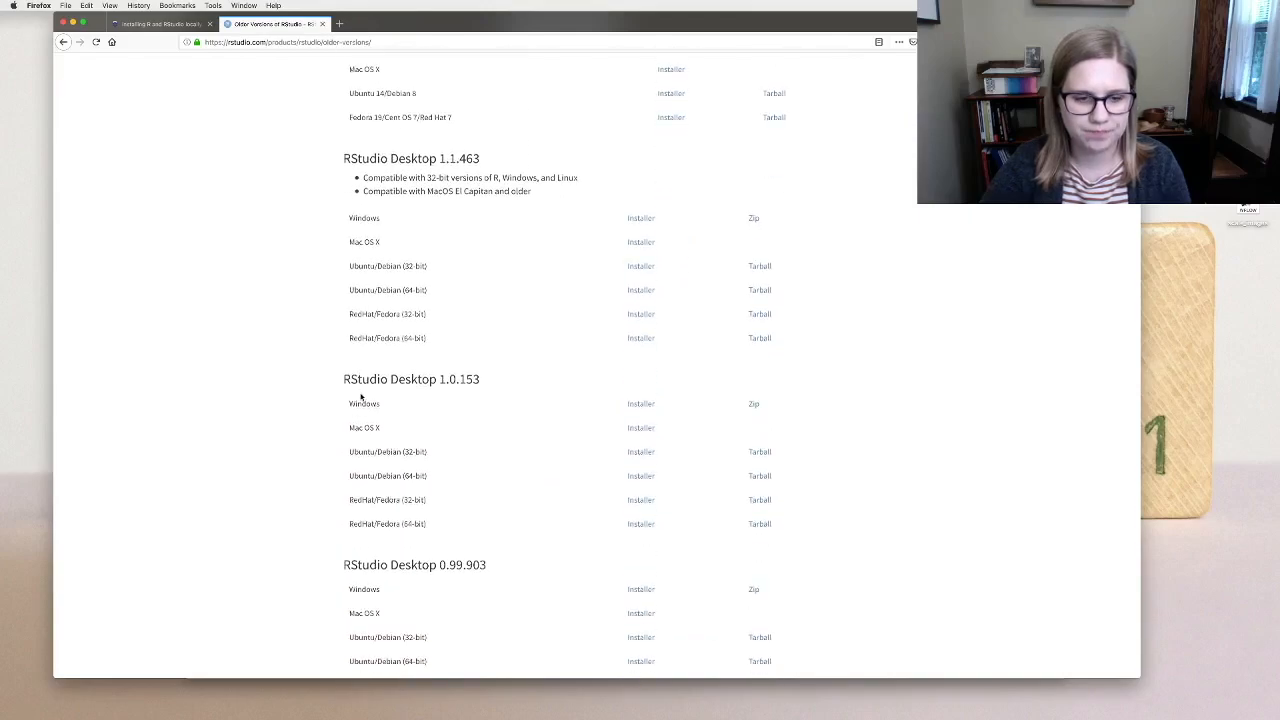
scroll(361, 394, "down", 15)
scroll(361, 397, "up", 20)
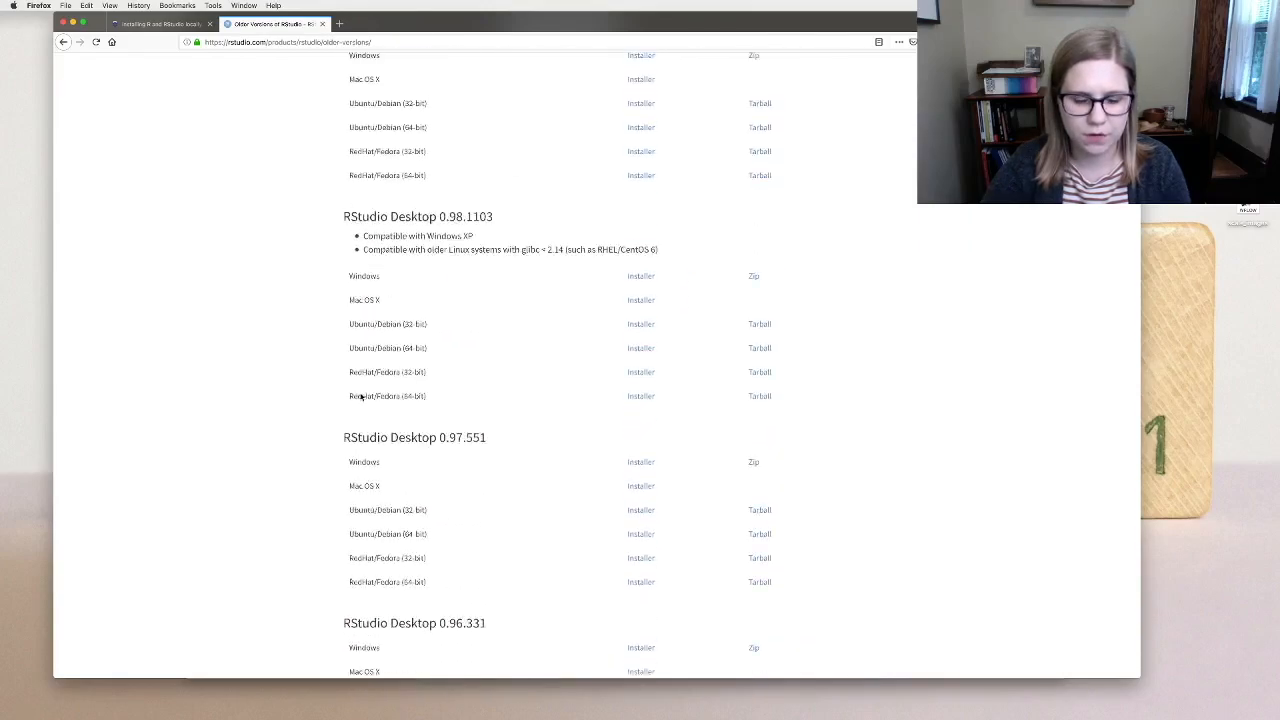
left_click(62, 42)
scroll(361, 284, "down", 1)
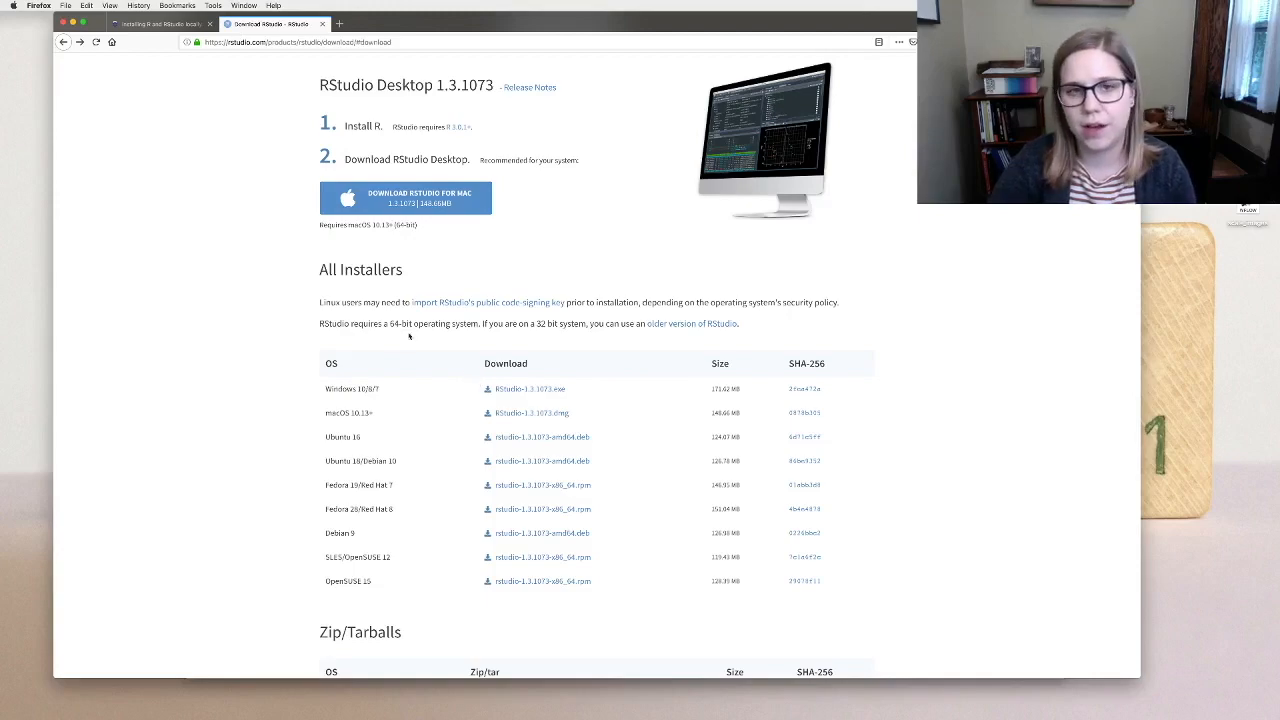
Step: Download the RStudio 1.3.1073 disk image for Mac, save the file and open it from the Downloads folder
left_click(387, 203)
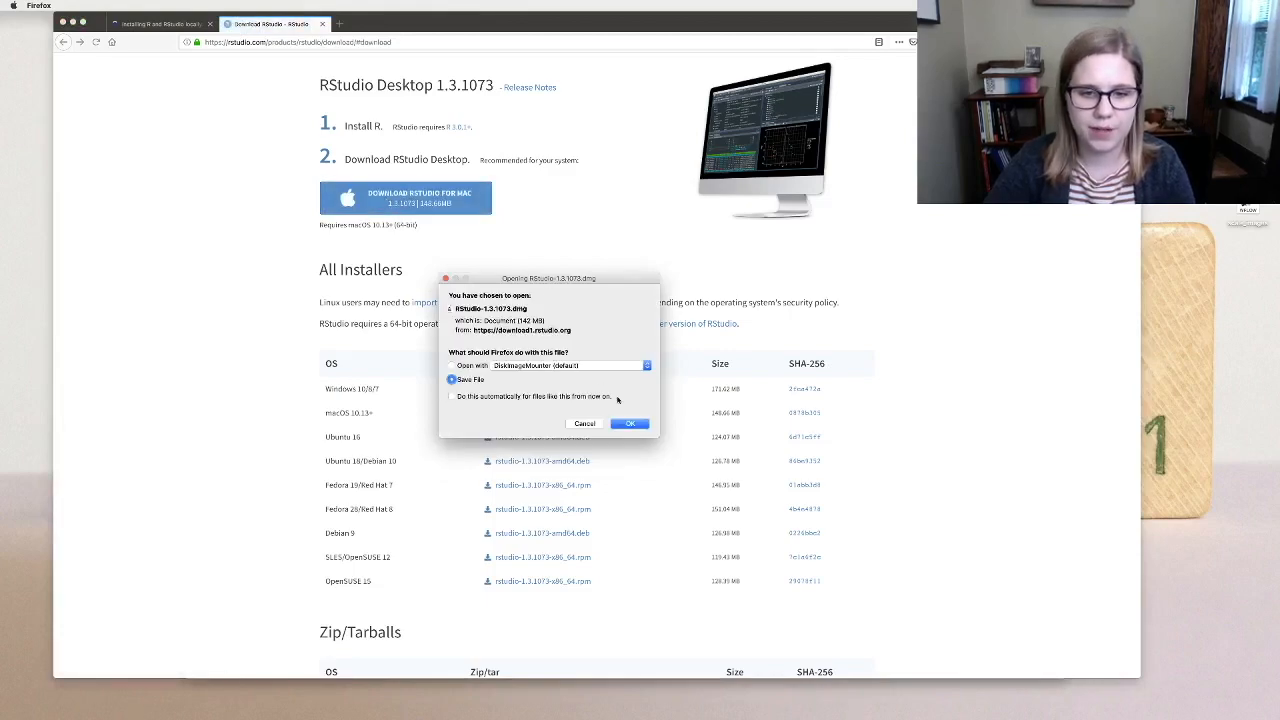
left_click(627, 424)
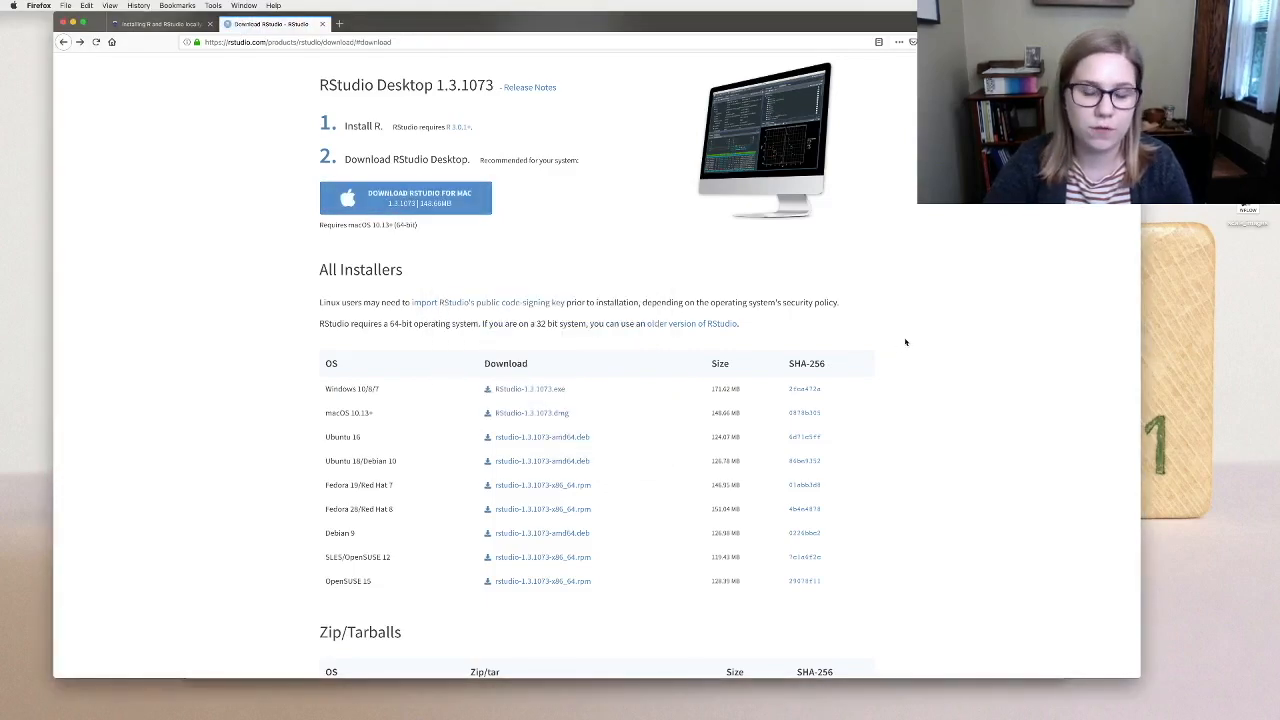
mouse_move(992, 712)
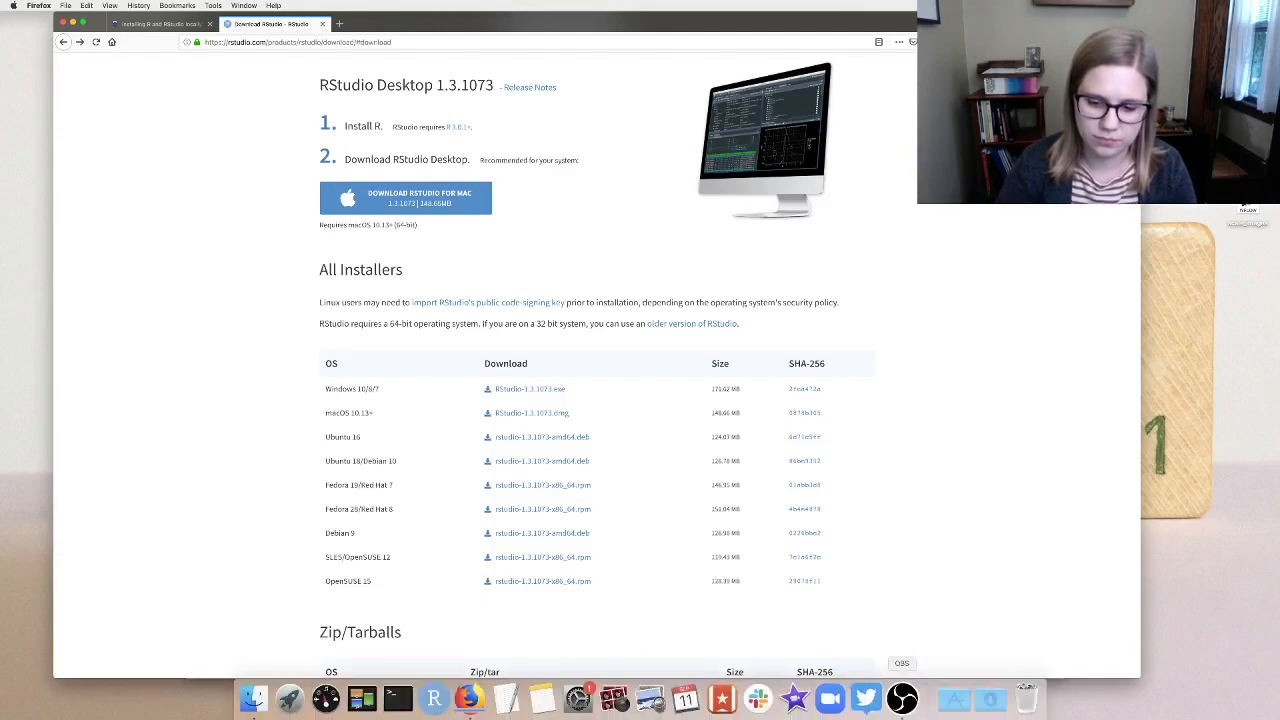
left_click(992, 690)
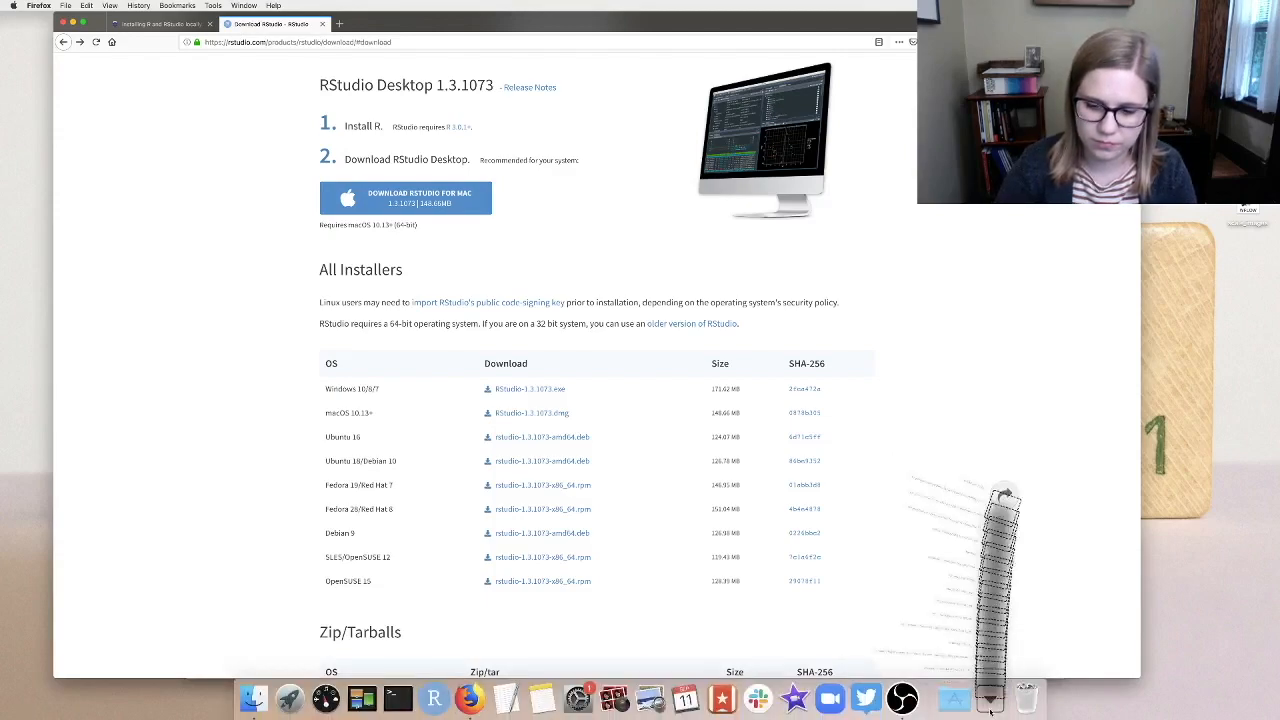
left_click(990, 658)
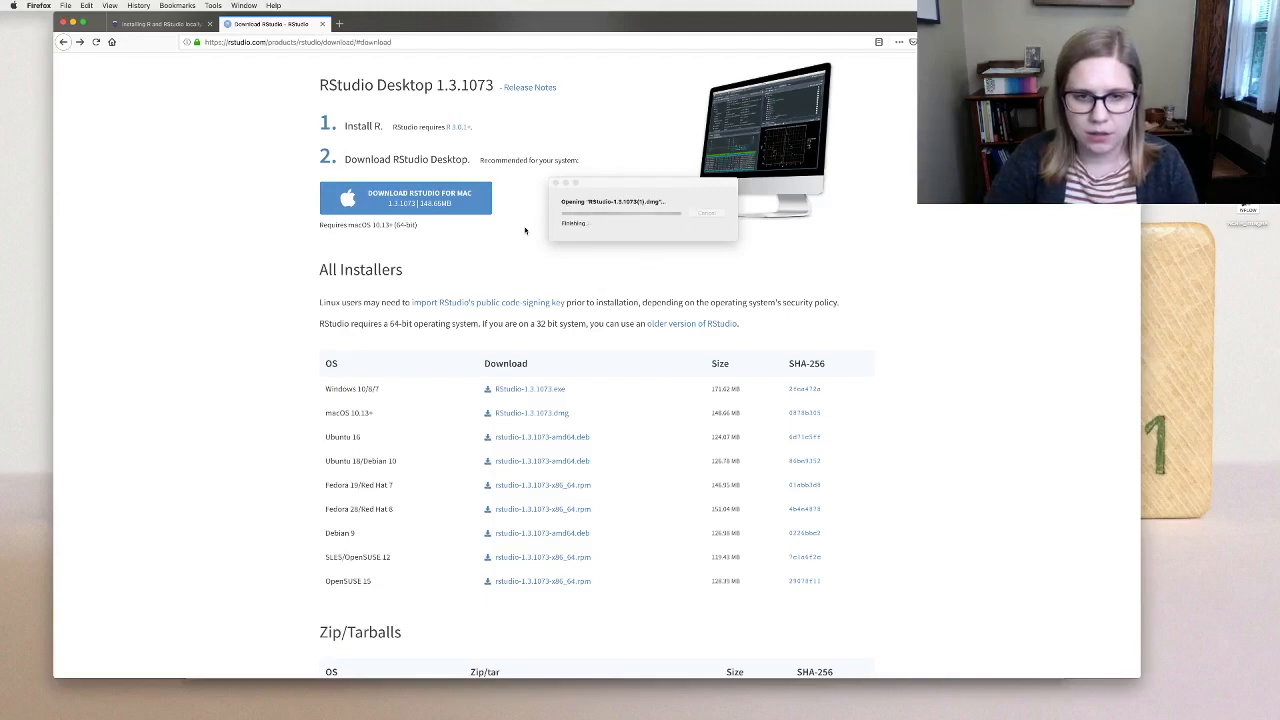
Step: Copy RStudio from the mounted disk image into the Applications folder and close the disk image window
left_click(468, 299)
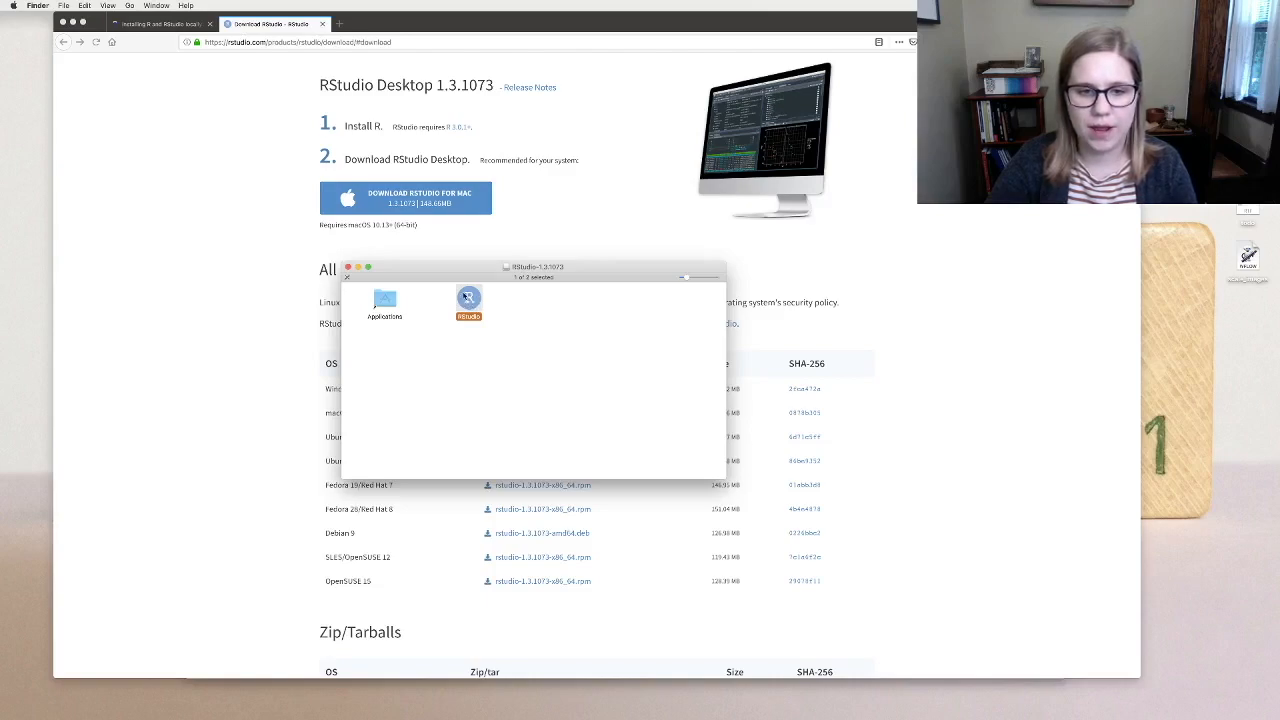
left_click_drag(460, 301, 387, 302)
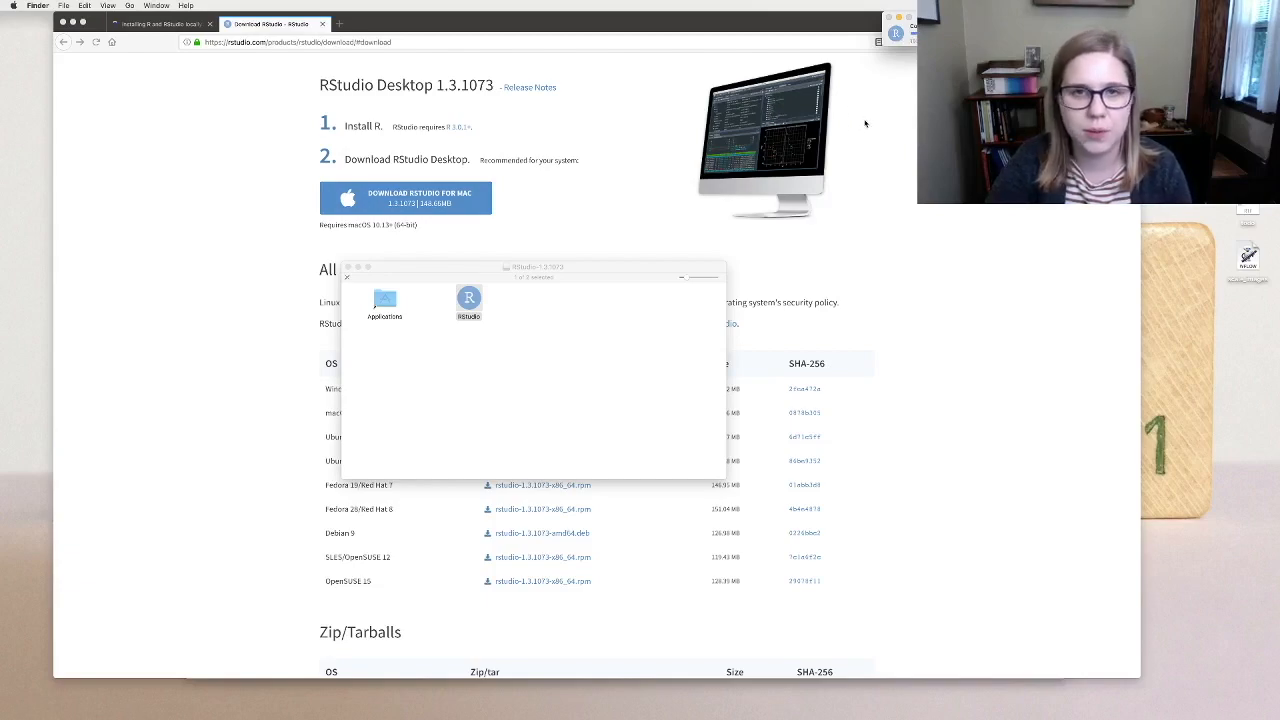
left_click(347, 267)
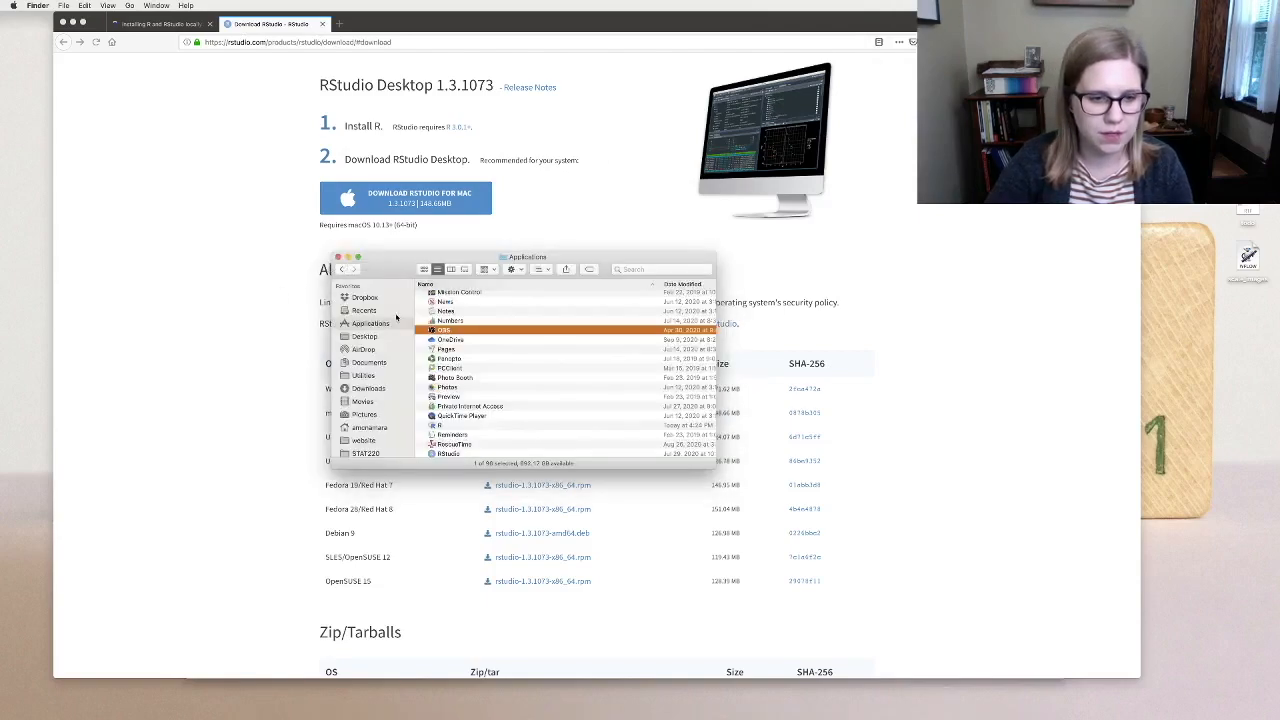
Step: Find RStudio in the Applications folder and launch it, allowing the app downloaded from the internet to open
scroll(396, 317, "down", 2)
scroll(396, 317, "up", 1)
scroll(520, 333, "up", 5)
scroll(520, 333, "down", 8)
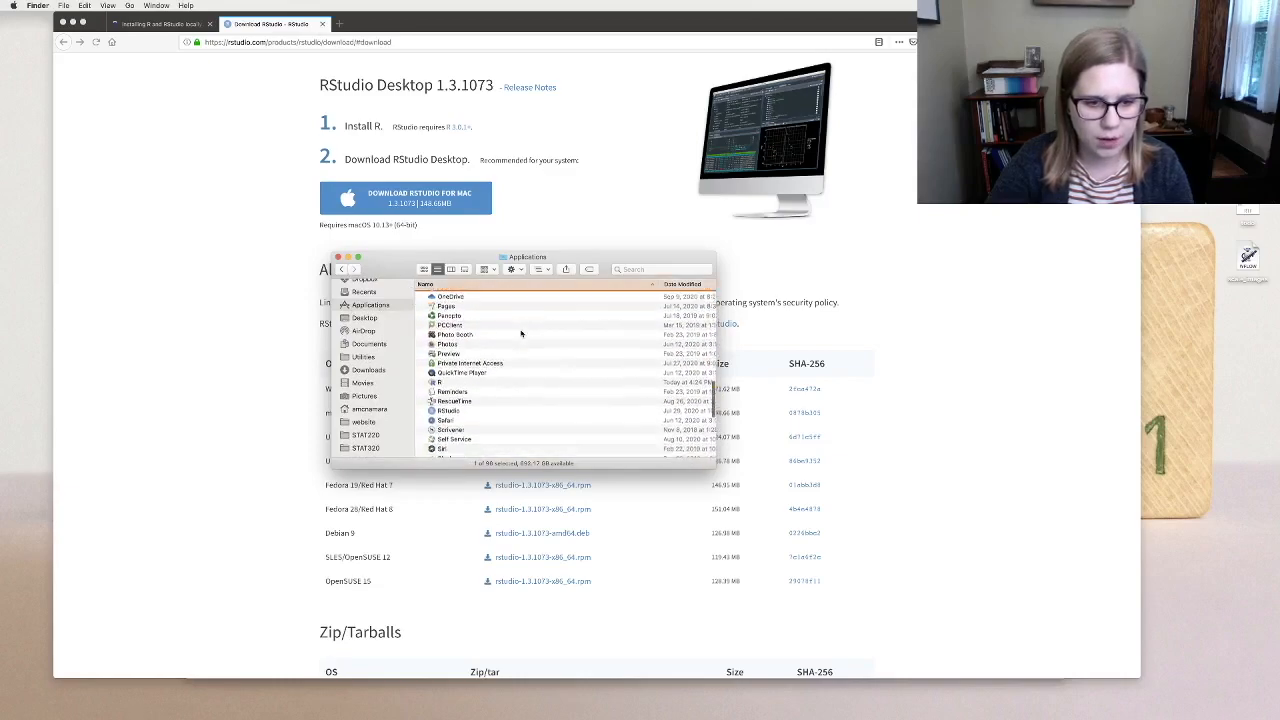
left_click(452, 335)
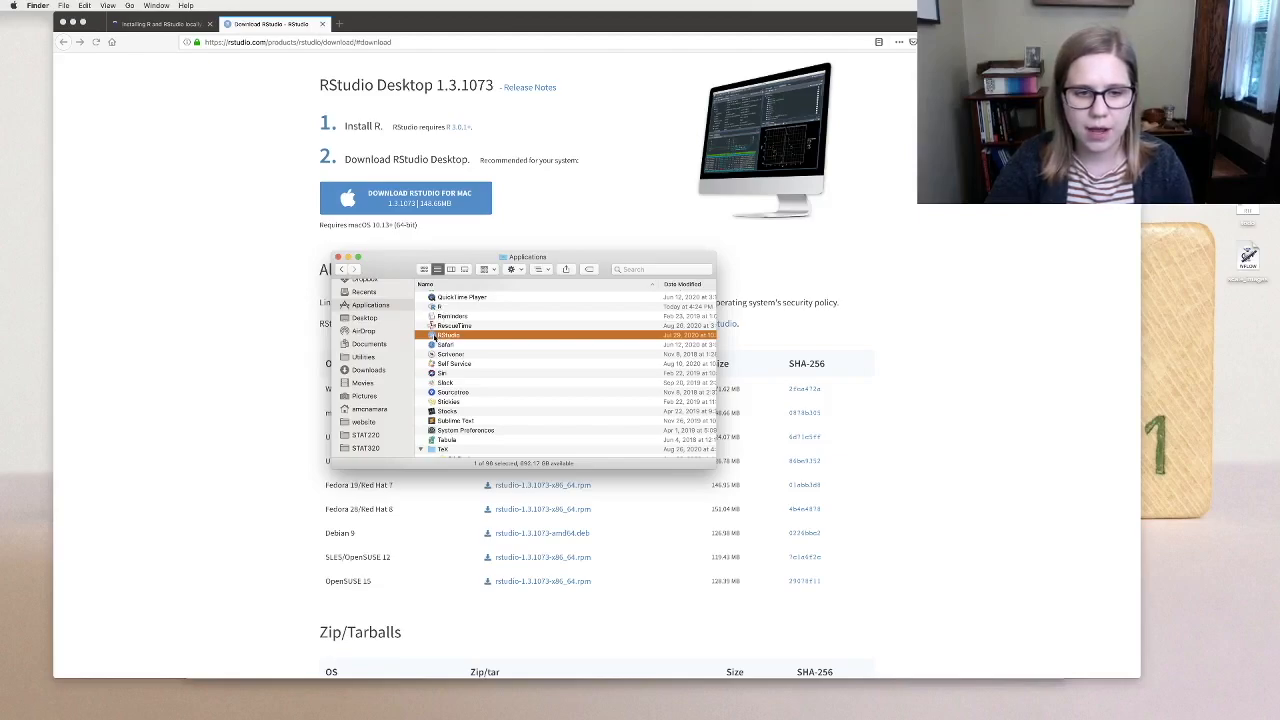
left_click(433, 699)
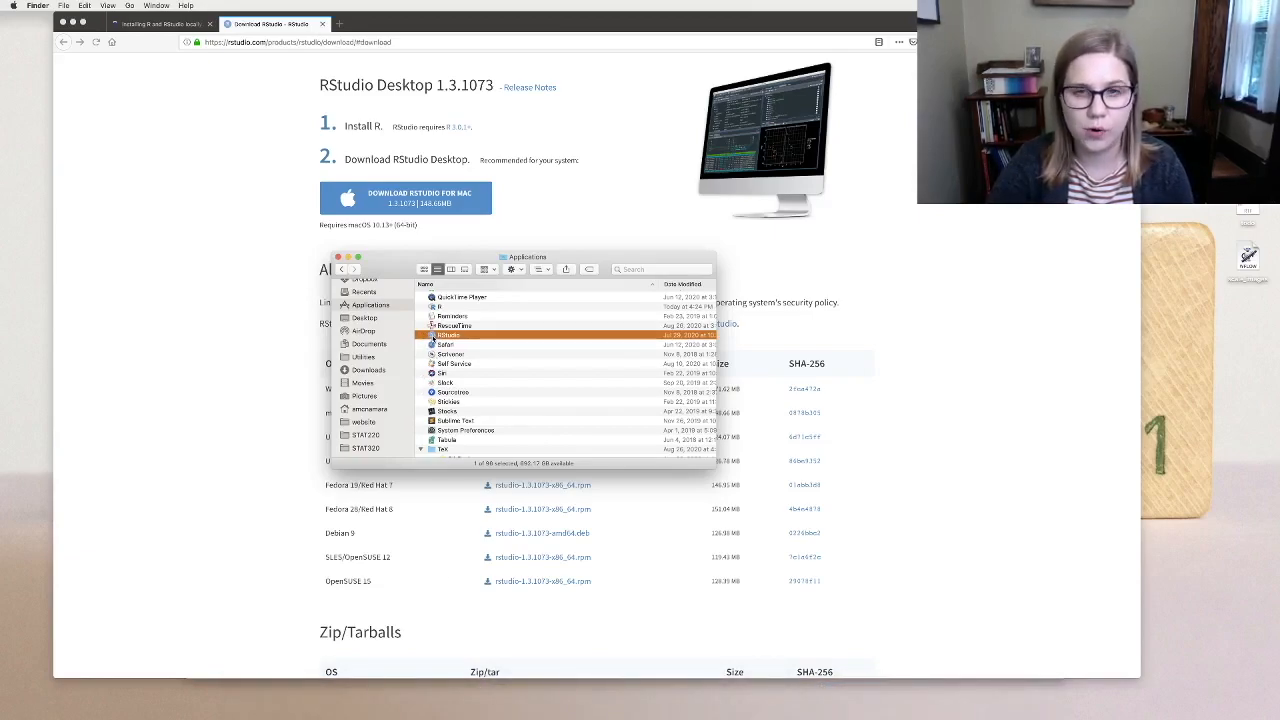
double_click(500, 335)
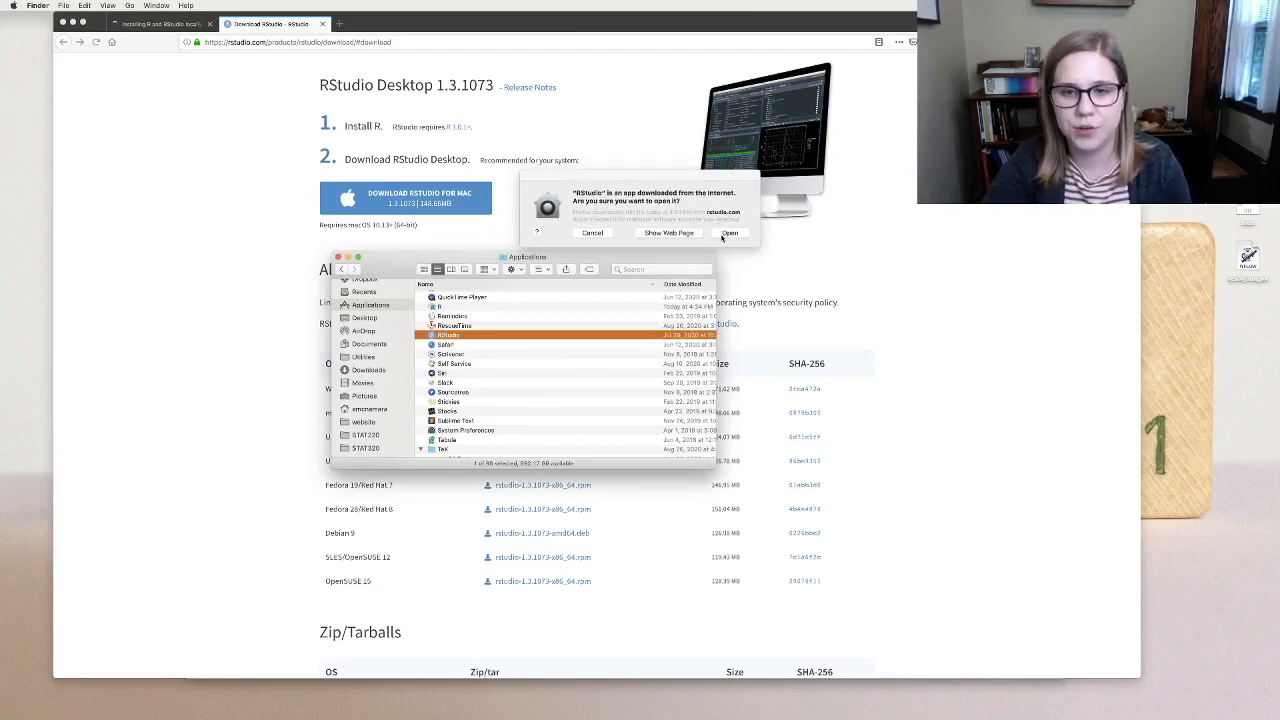
left_click(729, 233)
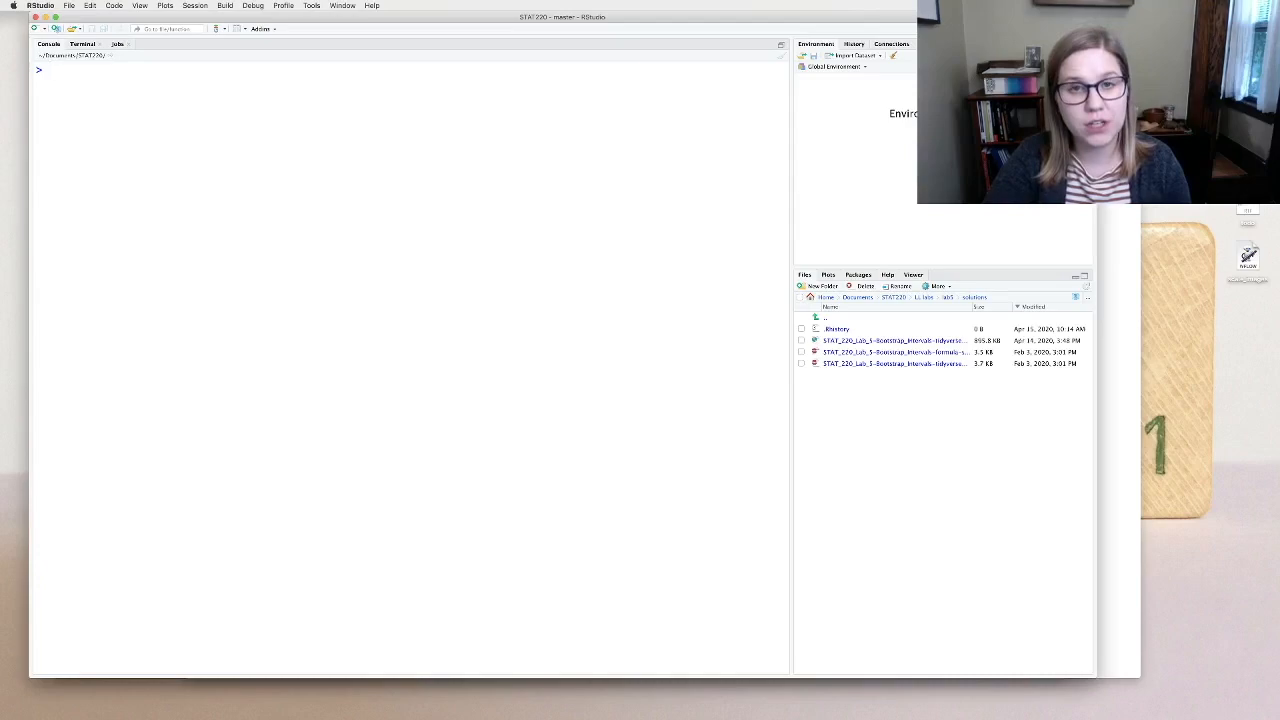
Step: Switch to the course page in Firefox and copy the full install.packages command, from "tidyverse" through "janitor"
key("super+Tab")
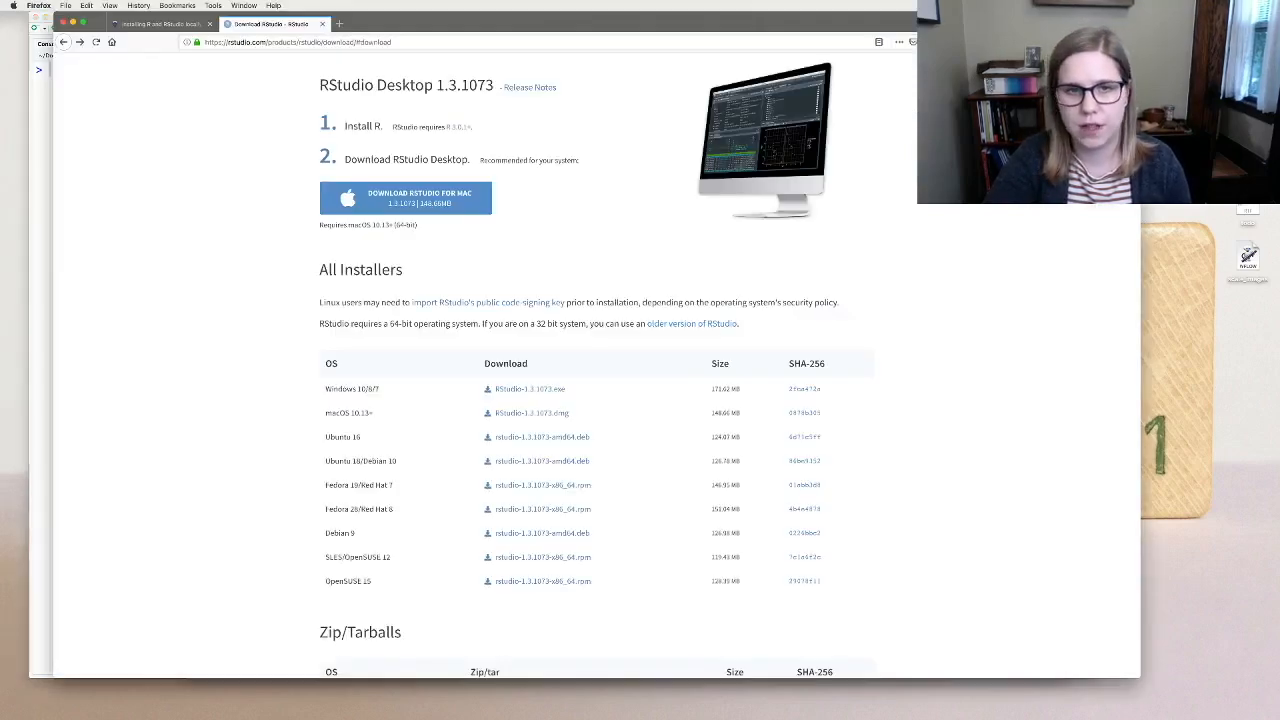
left_click(160, 23)
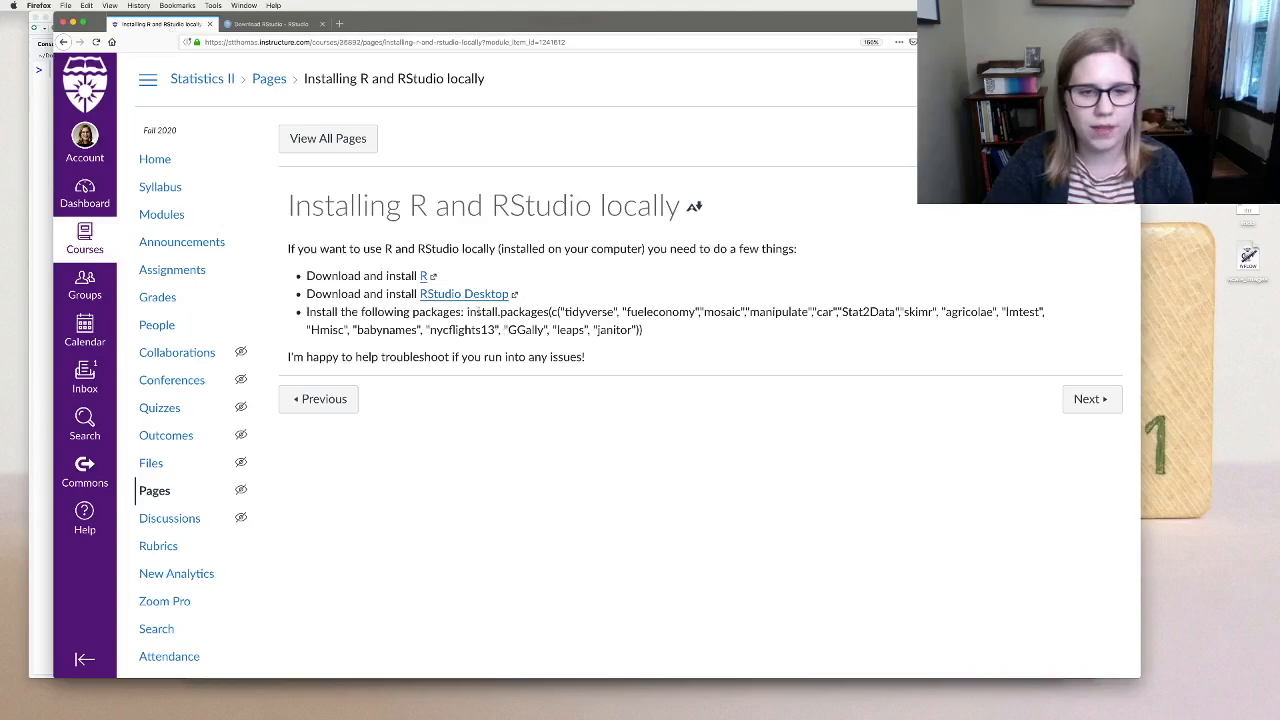
left_click_drag(466, 312, 653, 336)
key("super+c")
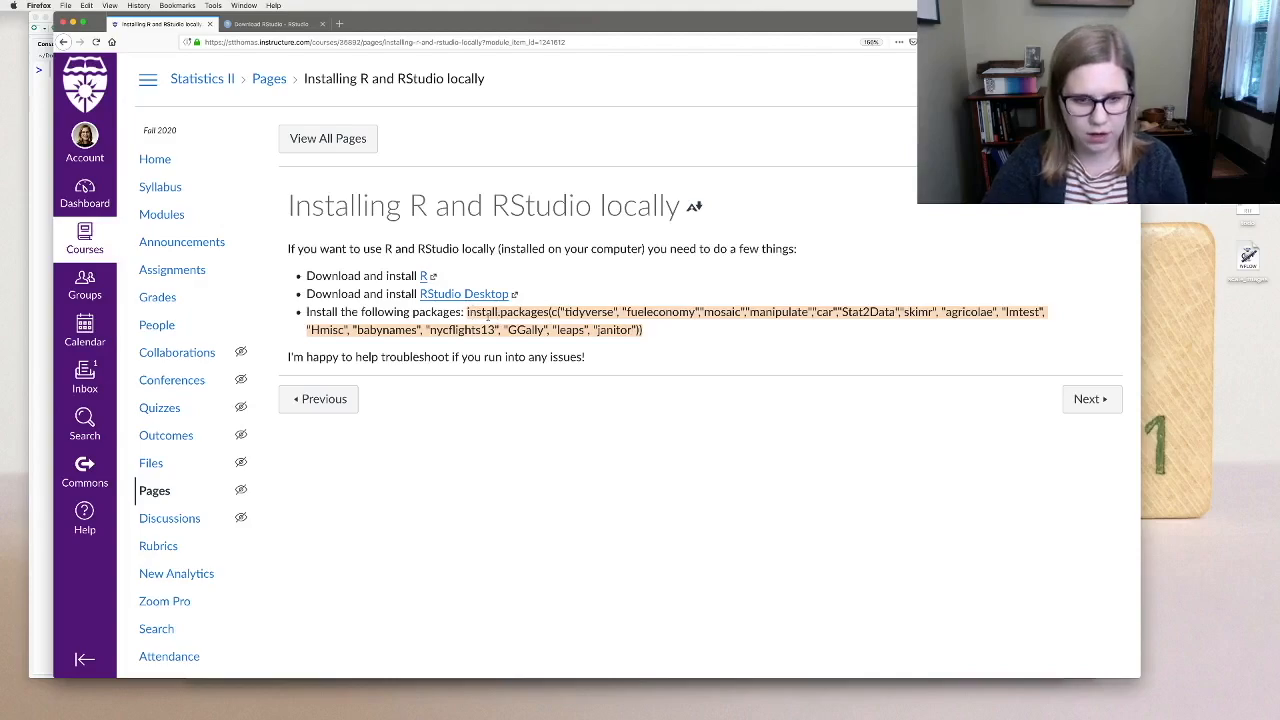
Step: Switch to RStudio, run the copied install.packages command in the console and look through its download output
left_click(38, 321)
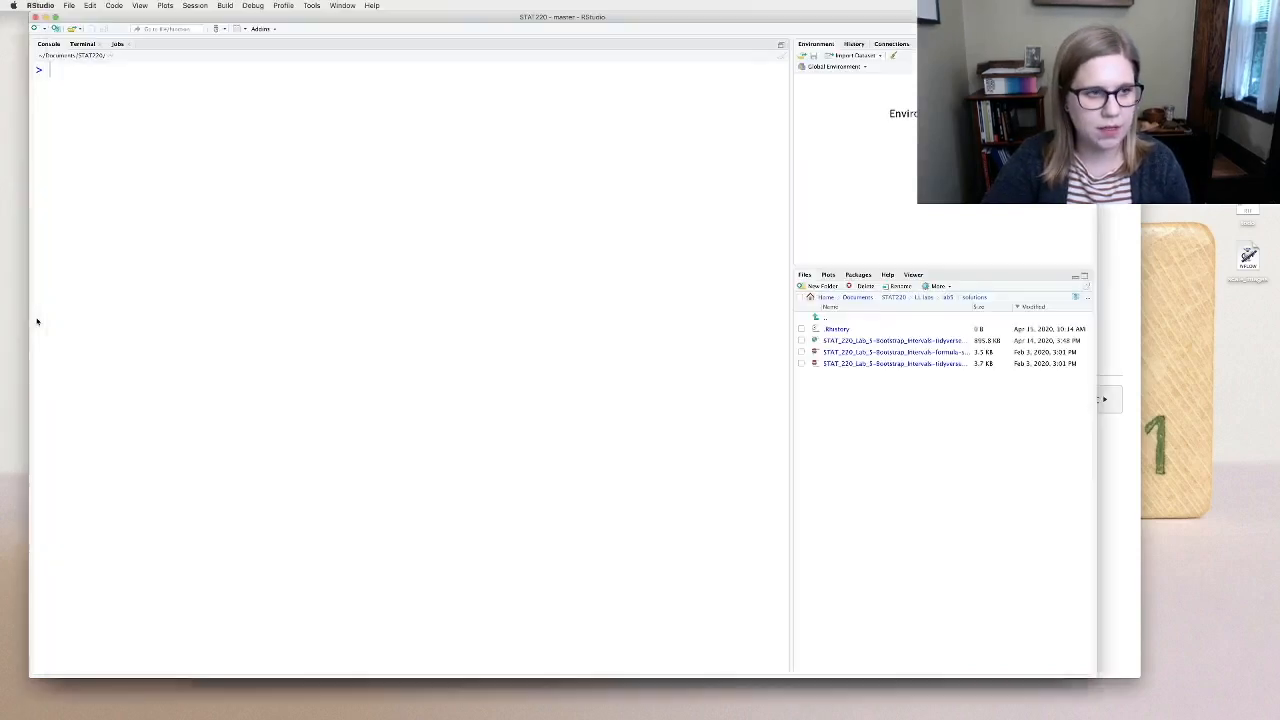
key("super+v")
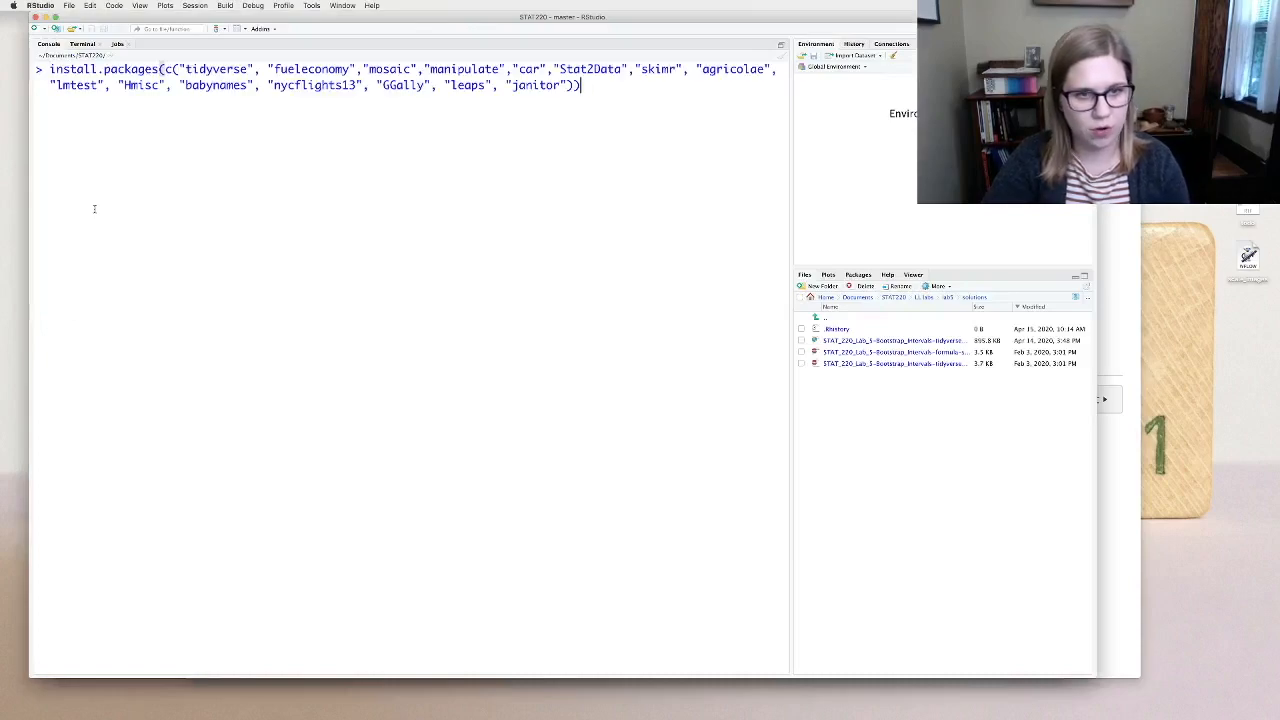
key("Return")
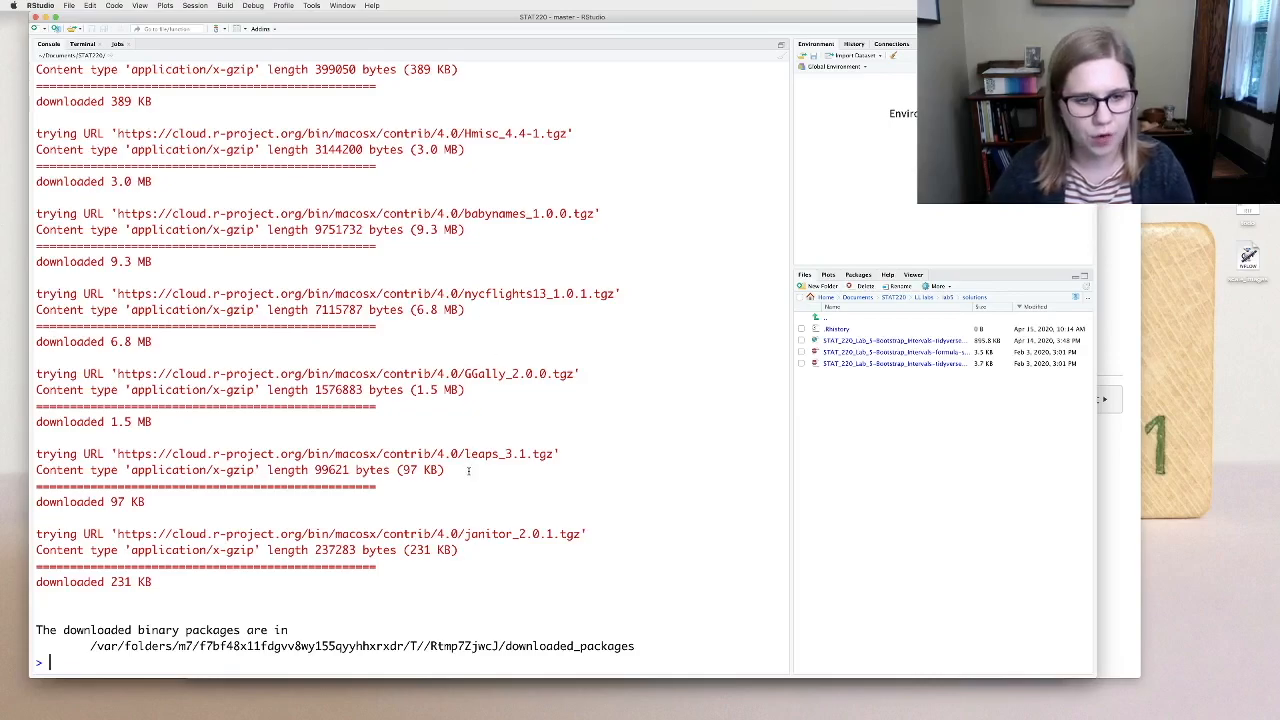
scroll(468, 454, "up", 10)
scroll(468, 470, "up", 15)
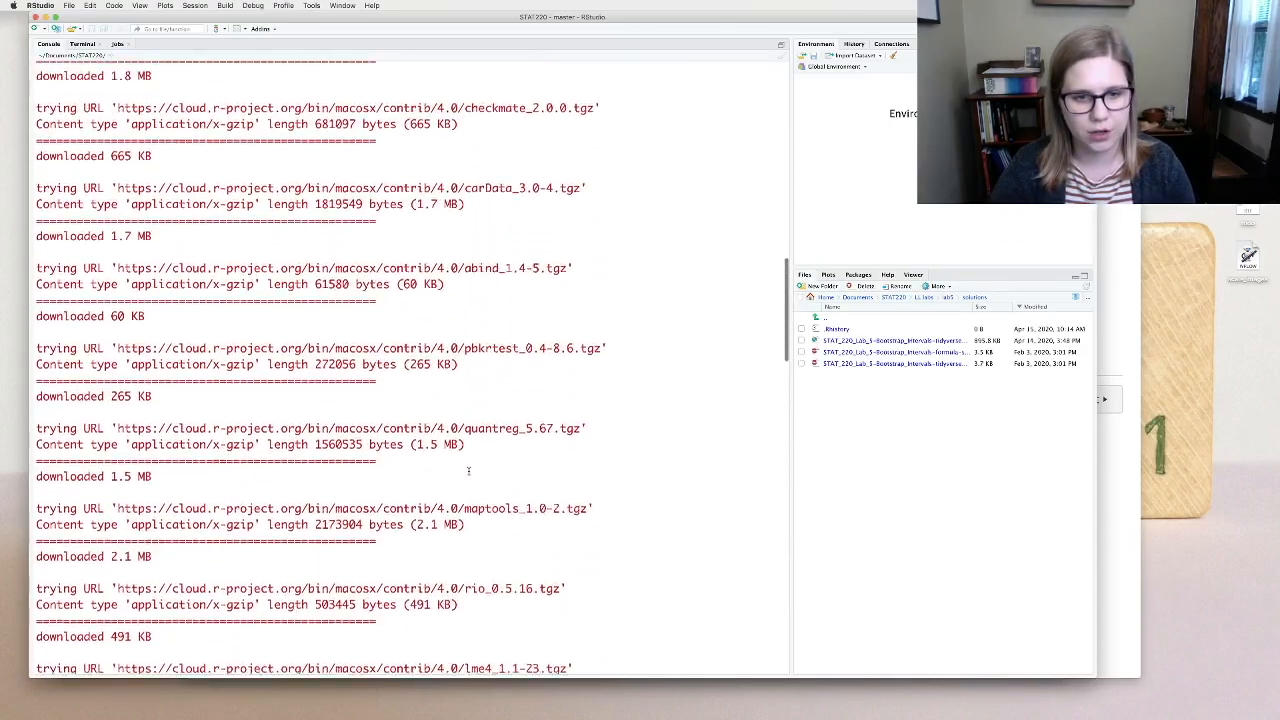
scroll(467, 467, "down", 10)
scroll(468, 467, "down", 10)
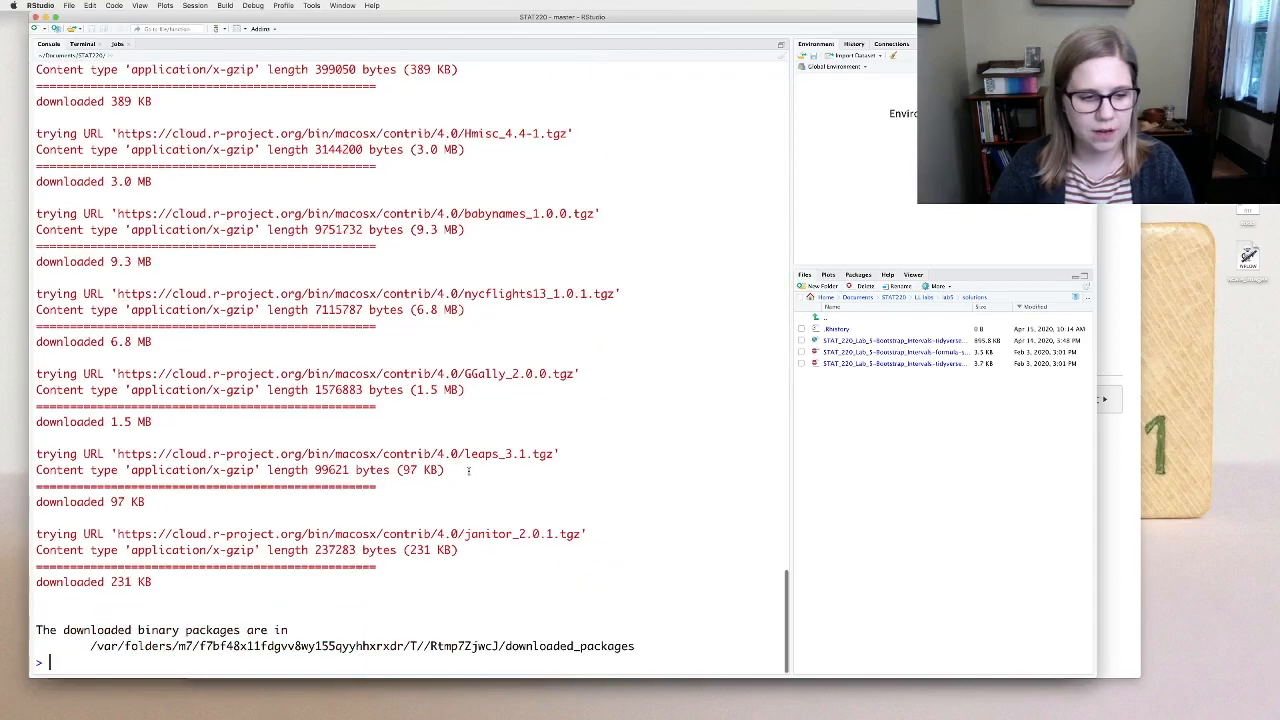